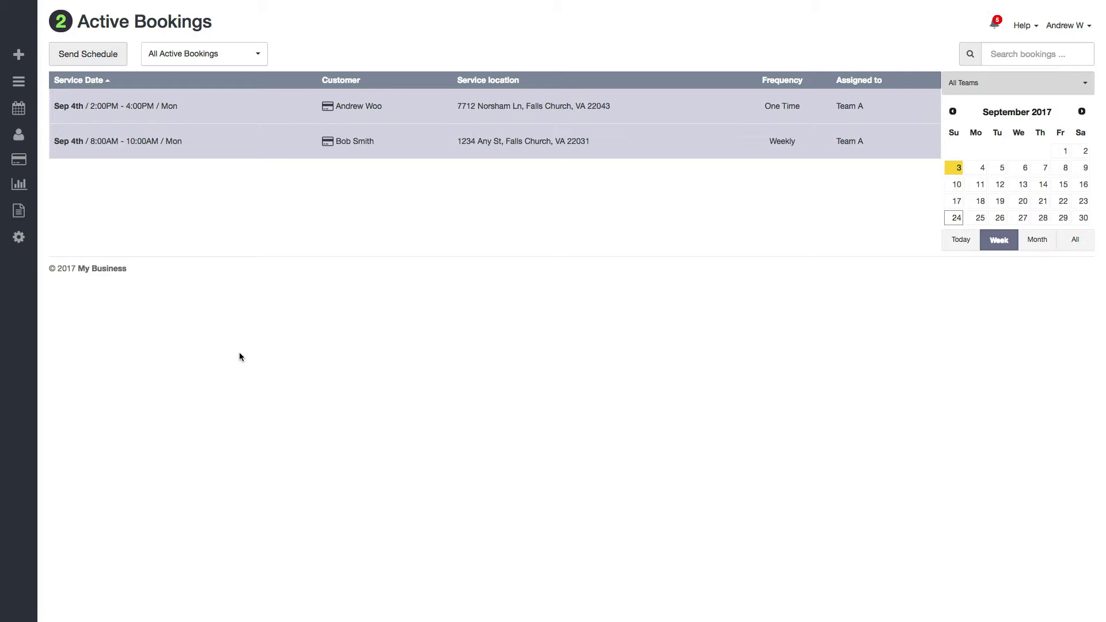
Open the Booking 1 Day Reminder customer email template for editing from the email template settings
{"action": "left_click", "coordinate": [18, 238]}
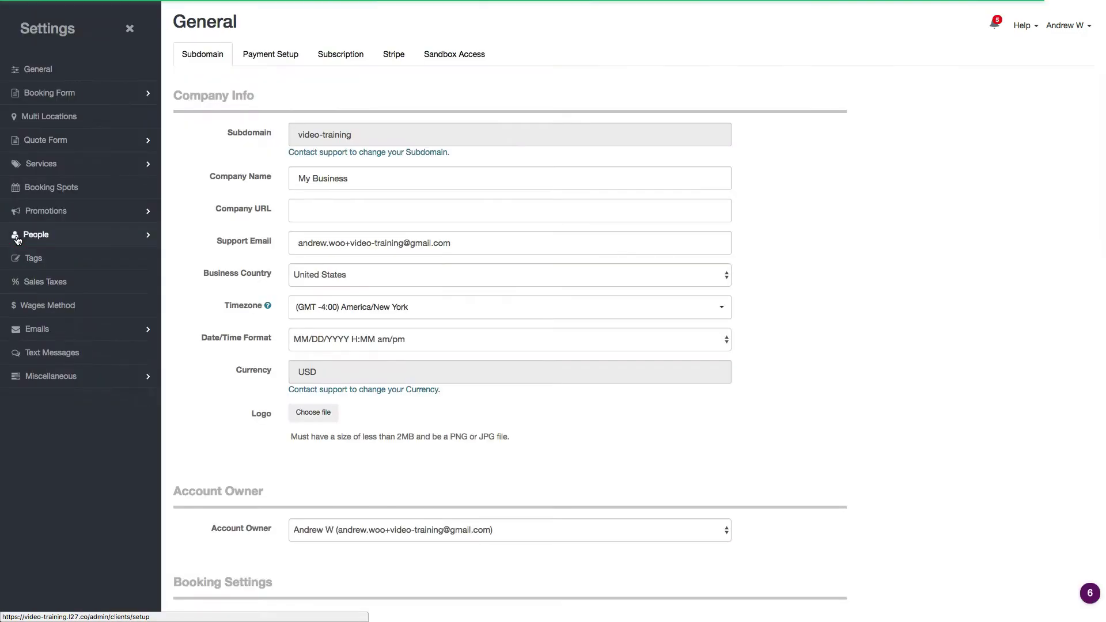
{"action": "left_click", "coordinate": [126, 331]}
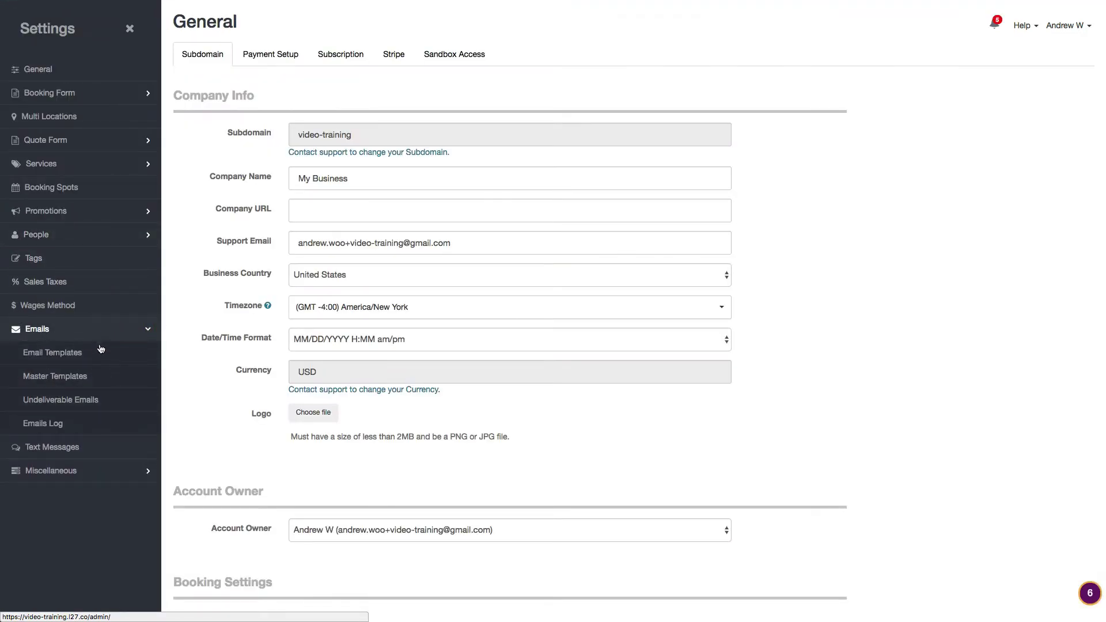
{"action": "left_click", "coordinate": [69, 353]}
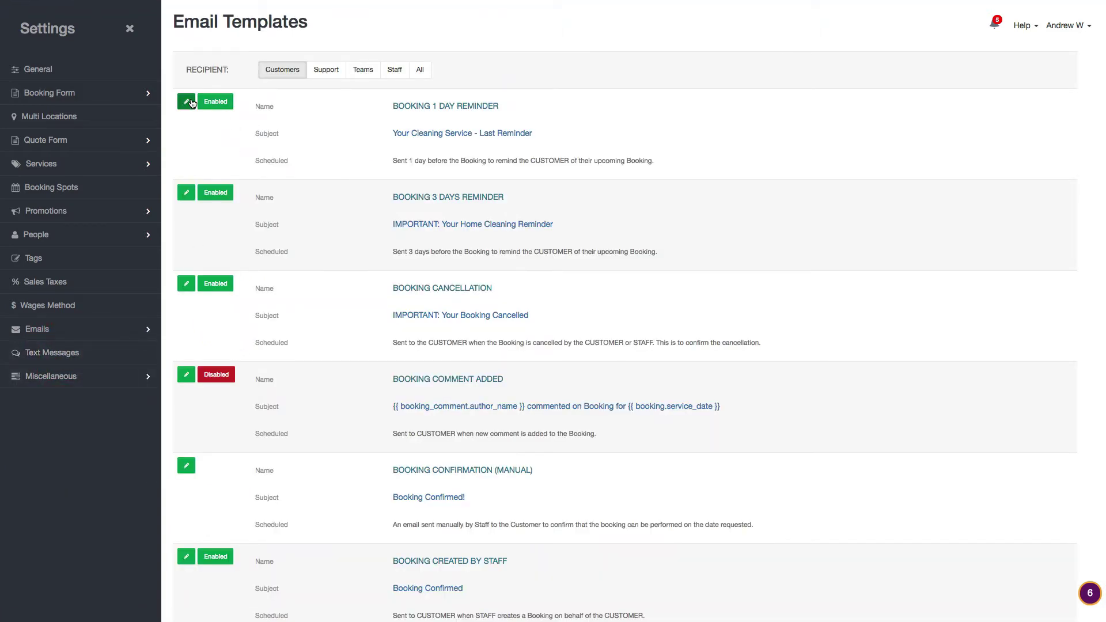
{"action": "left_click", "coordinate": [187, 101]}
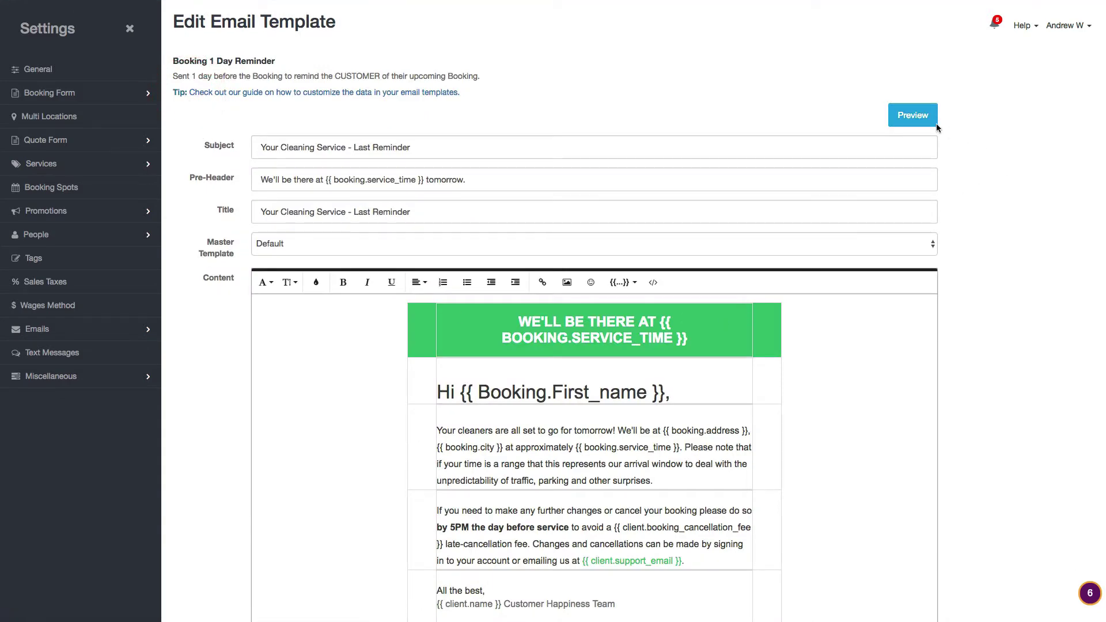
Preview the Booking 1 Day Reminder email, examine its message and booking confirmation details, and close the preview
{"action": "left_click", "coordinate": [913, 115]}
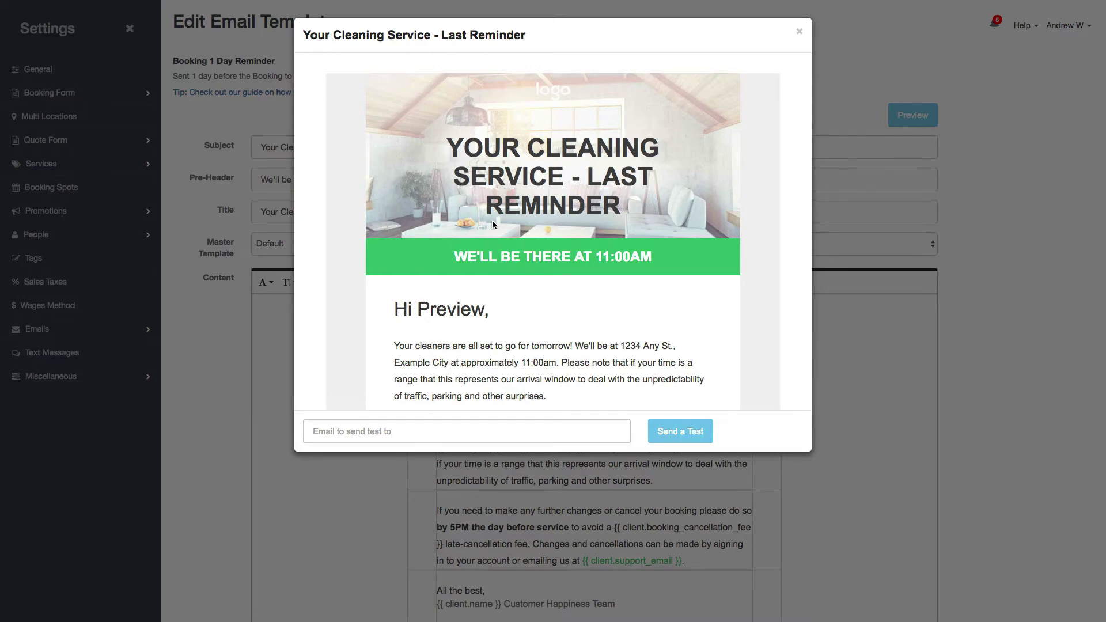
{"action": "scroll", "coordinate": [504, 191], "scroll_direction": "down", "scroll_amount": 3}
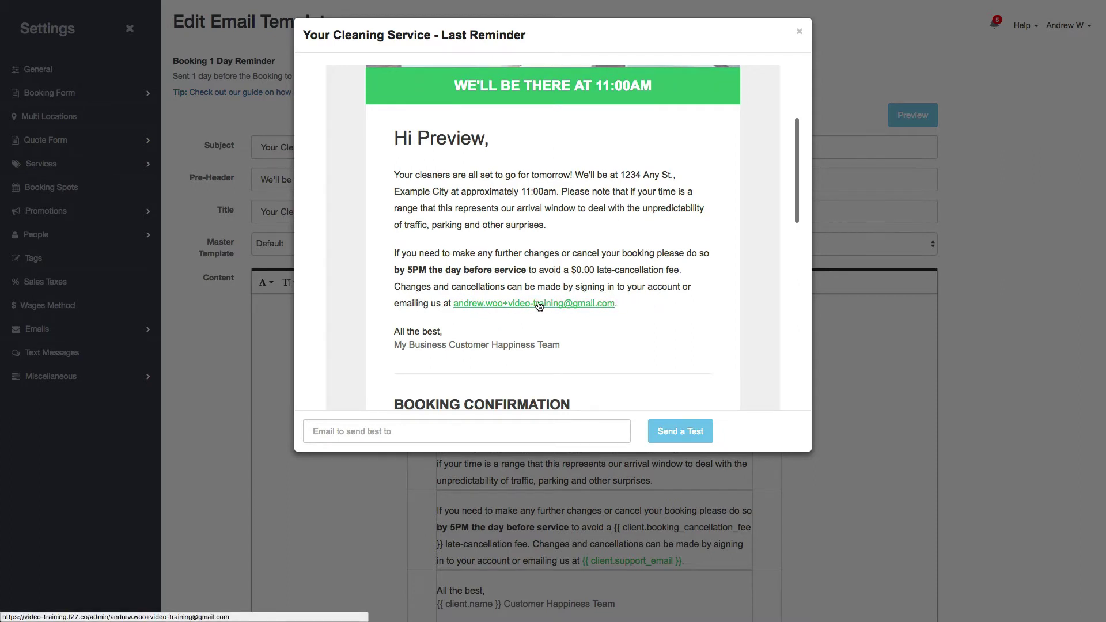
{"action": "scroll", "coordinate": [539, 302], "scroll_direction": "down", "scroll_amount": 3}
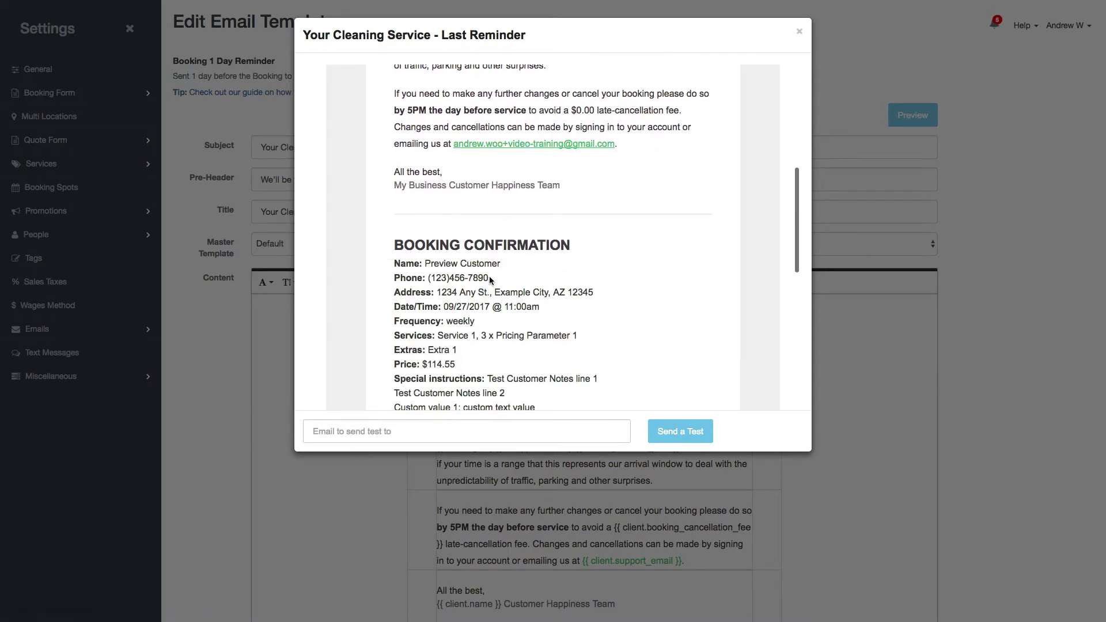
{"action": "scroll", "coordinate": [484, 277], "scroll_direction": "down", "scroll_amount": 2}
{"action": "scroll", "coordinate": [484, 277], "scroll_direction": "down", "scroll_amount": 1}
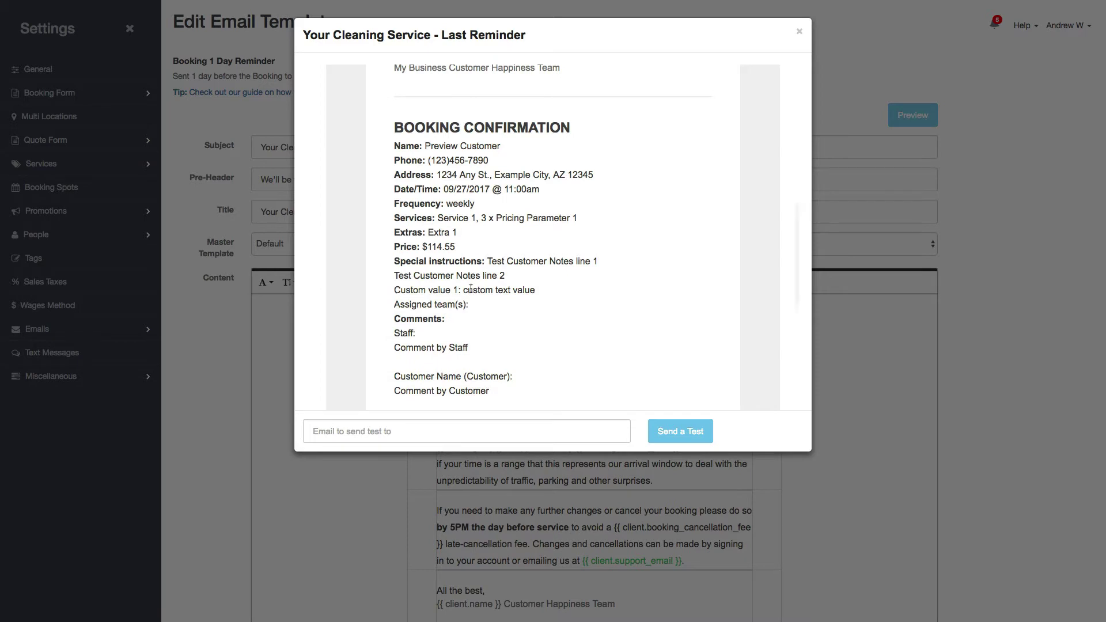
{"action": "left_click_drag", "start_coordinate": [479, 351], "coordinate": [394, 129]}
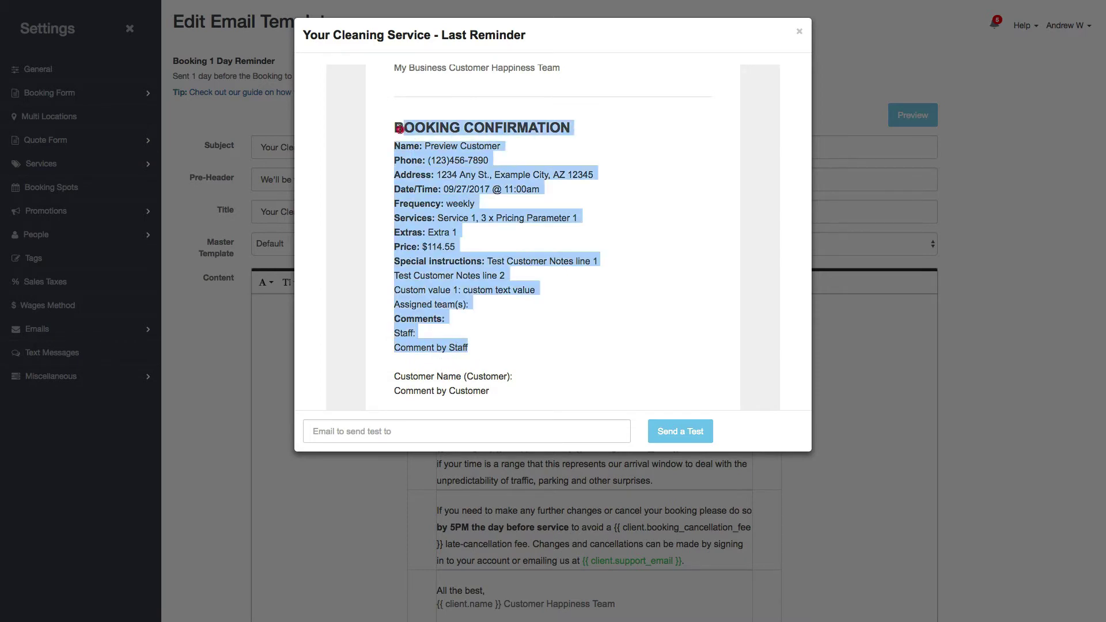
{"action": "left_click", "coordinate": [394, 129]}
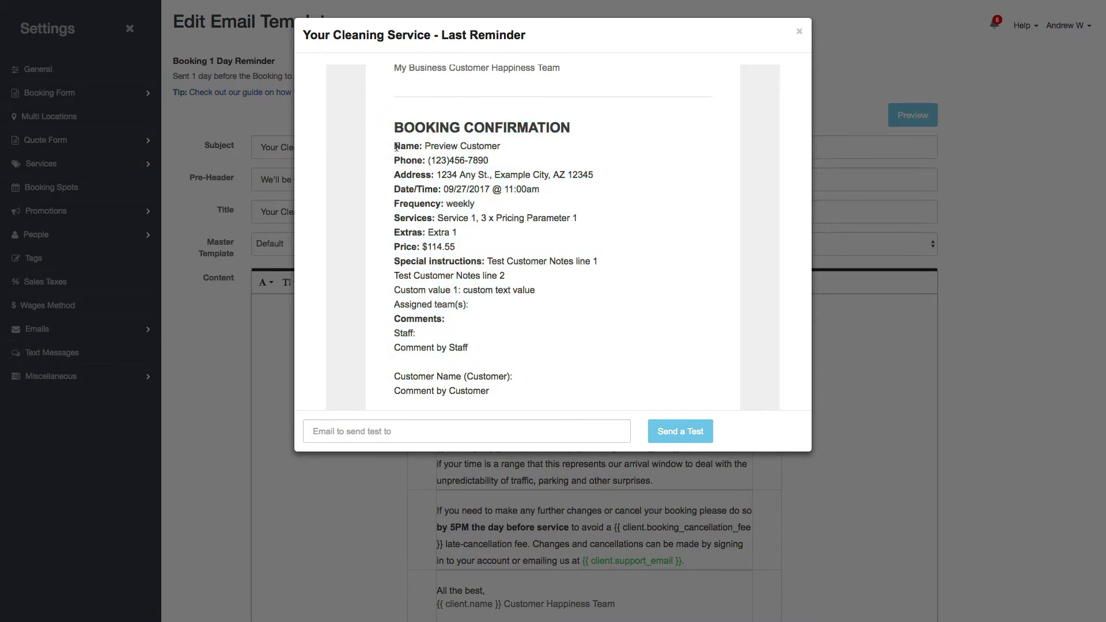
{"action": "left_click_drag", "start_coordinate": [395, 144], "coordinate": [487, 305]}
{"action": "left_click", "coordinate": [488, 306]}
{"action": "left_click", "coordinate": [801, 32]}
Try adding "Hello world" at the end of the first body paragraph, and remove it again
{"action": "scroll", "coordinate": [769, 509], "scroll_direction": "down", "scroll_amount": 3}
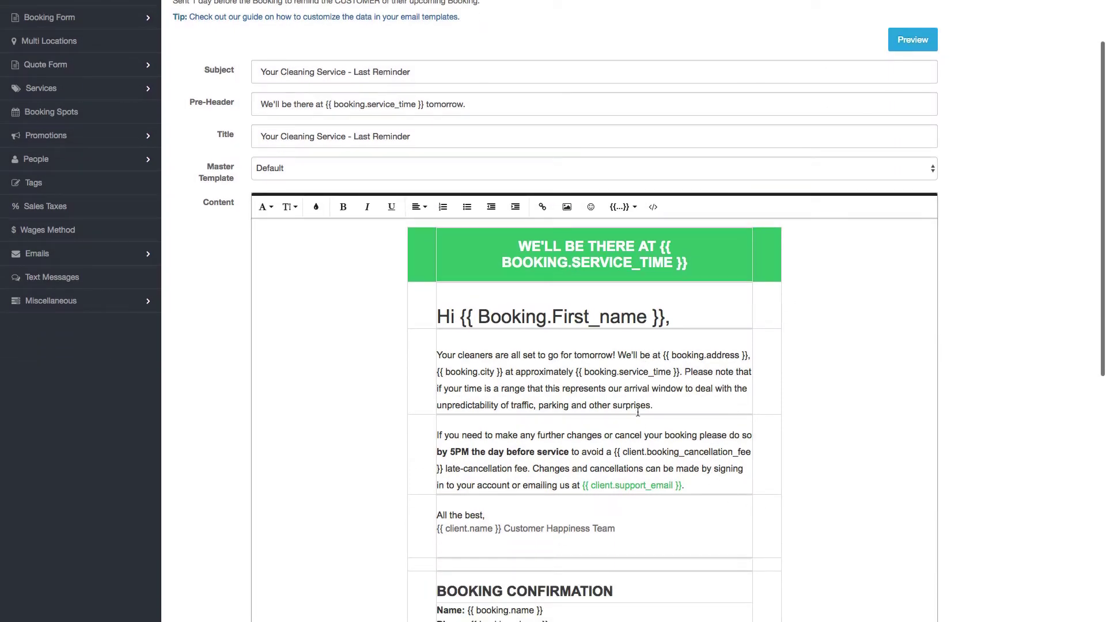
{"action": "left_click", "coordinate": [657, 404]}
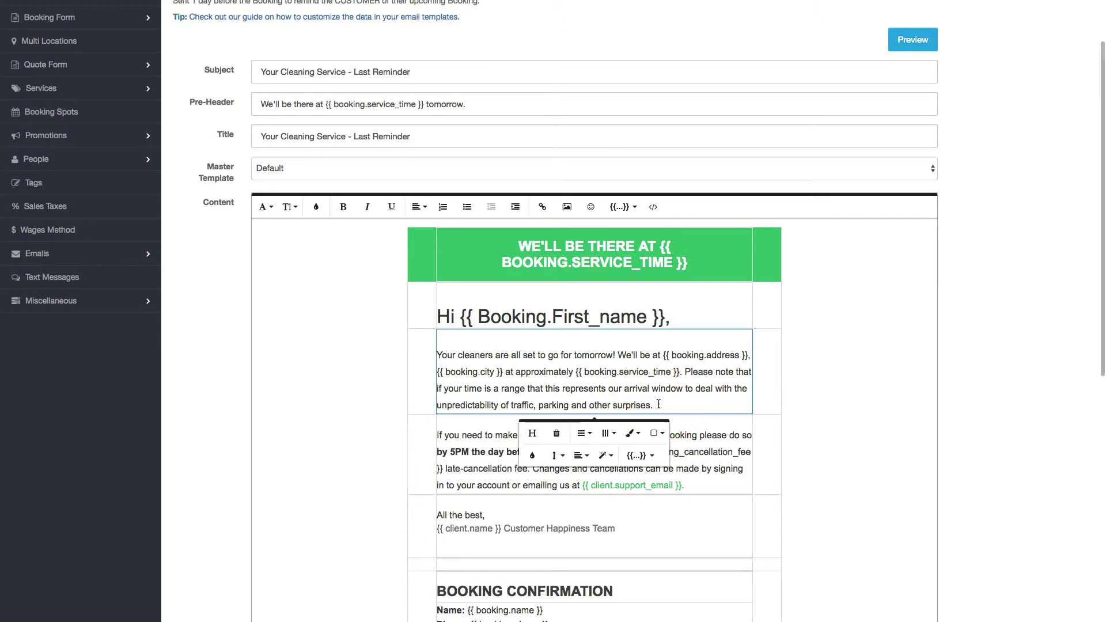
{"action": "type", "text": "Hello world"}
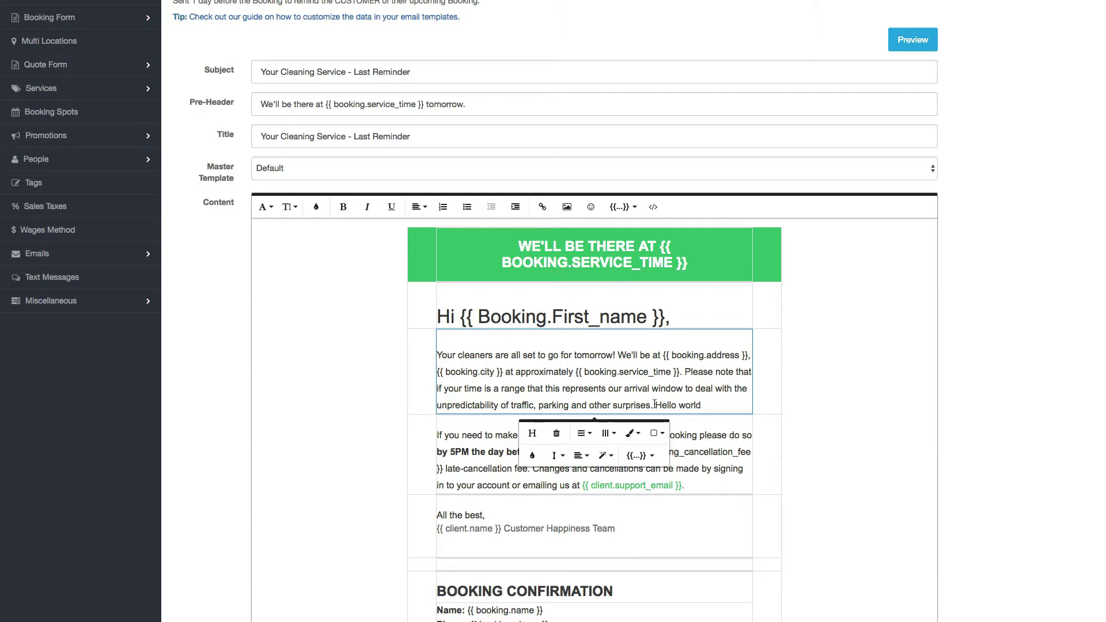
{"action": "left_click_drag", "start_coordinate": [655, 405], "coordinate": [702, 405]}
{"action": "key", "text": "BackSpace"}
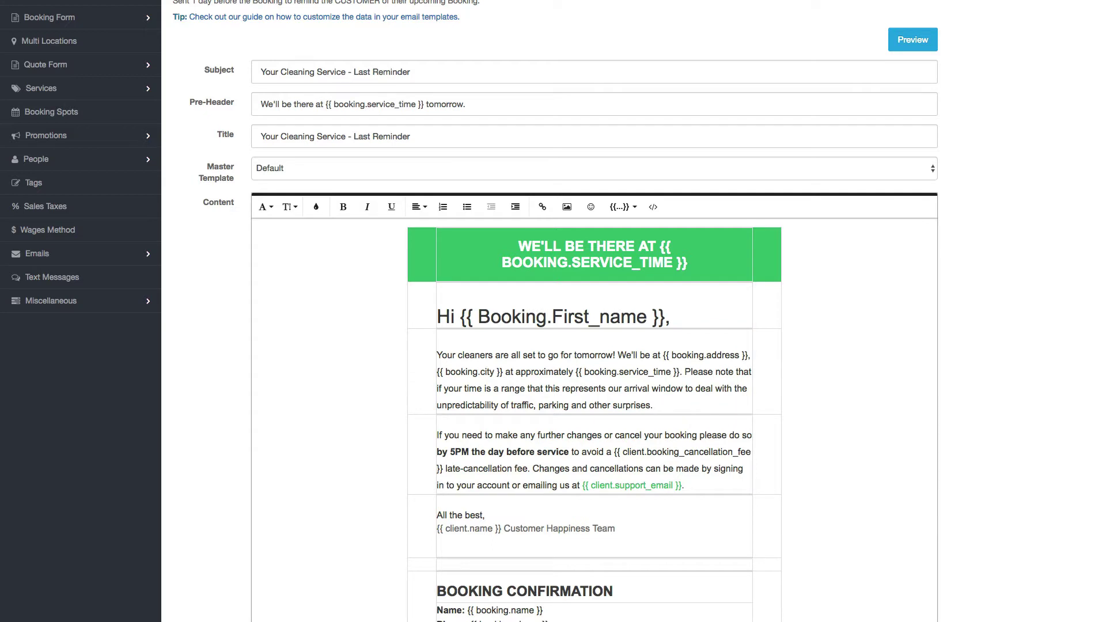
Examine the {{ Booking.First_name }} placeholder in the greeting and the placeholders in the paragraph below it
{"action": "scroll", "coordinate": [553, 311], "scroll_direction": "up", "scroll_amount": 3}
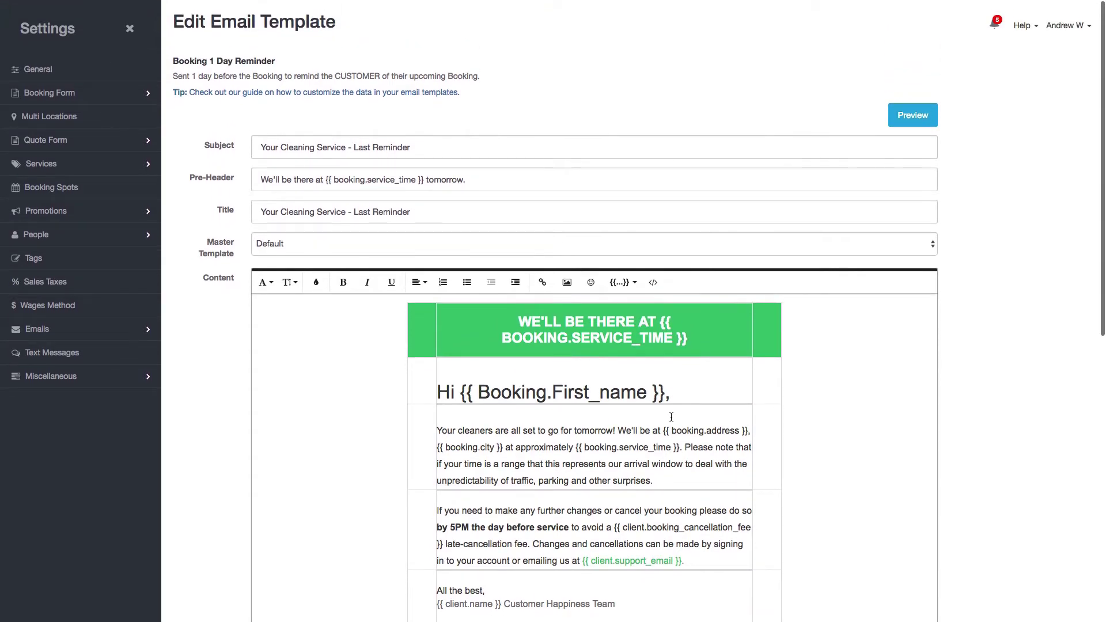
{"action": "mouse_move", "coordinate": [666, 393]}
{"action": "left_mouse_down"}
{"action": "mouse_move", "coordinate": [507, 376]}
{"action": "mouse_move", "coordinate": [461, 389]}
{"action": "mouse_move", "coordinate": [664, 396]}
{"action": "left_mouse_up"}
{"action": "left_click", "coordinate": [459, 398]}
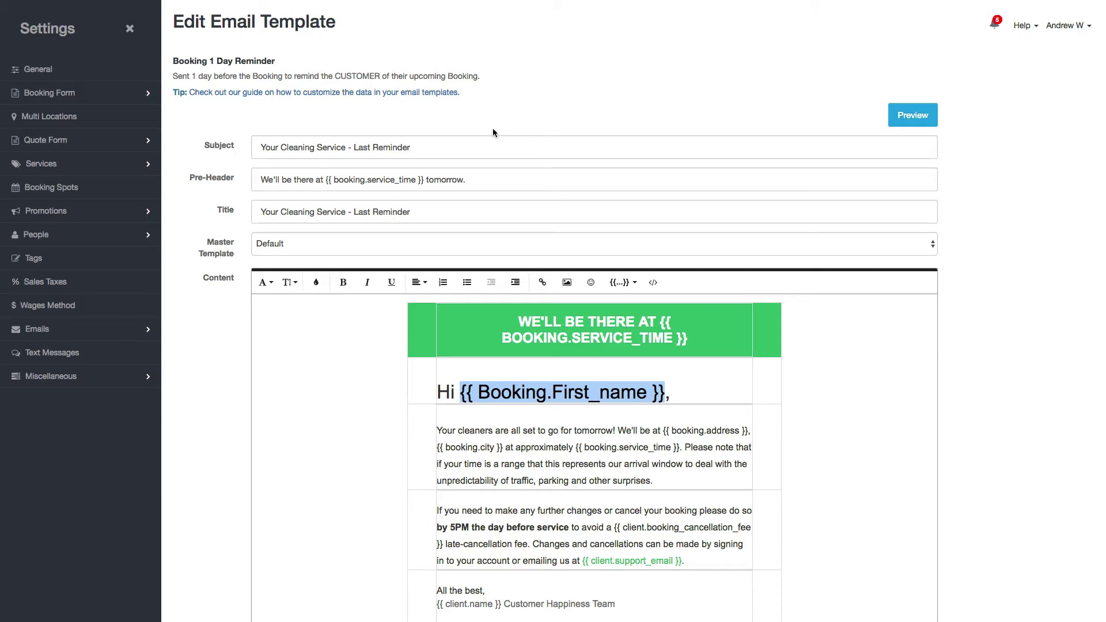
{"action": "left_click", "coordinate": [478, 391]}
{"action": "left_click_drag", "start_coordinate": [479, 392], "coordinate": [557, 392]}
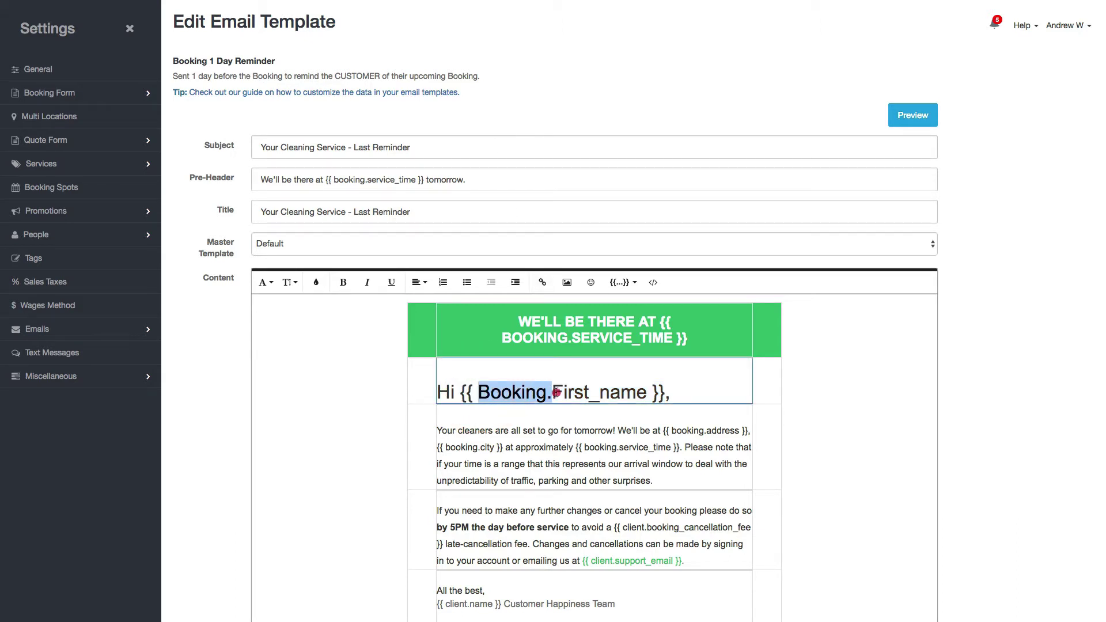
{"action": "left_click", "coordinate": [678, 449]}
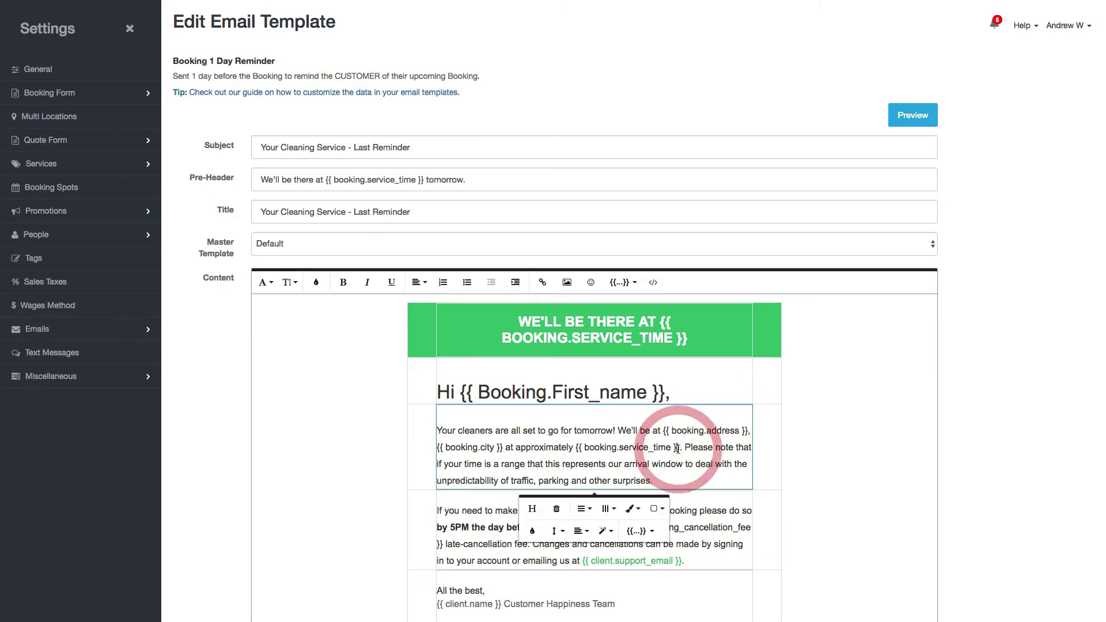
Insert the Booking - Payment Method placeholder at the end of the first body paragraph, after "other surprises."
{"action": "left_click", "coordinate": [660, 482]}
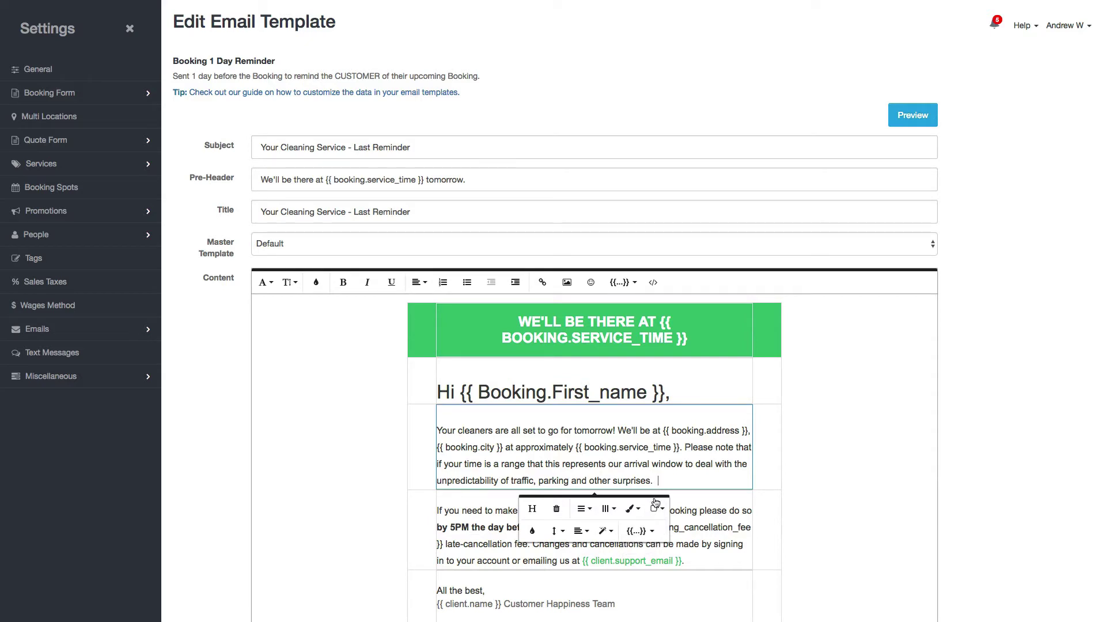
{"action": "left_click", "coordinate": [635, 537]}
{"action": "scroll", "coordinate": [651, 553], "scroll_direction": "down", "scroll_amount": 3}
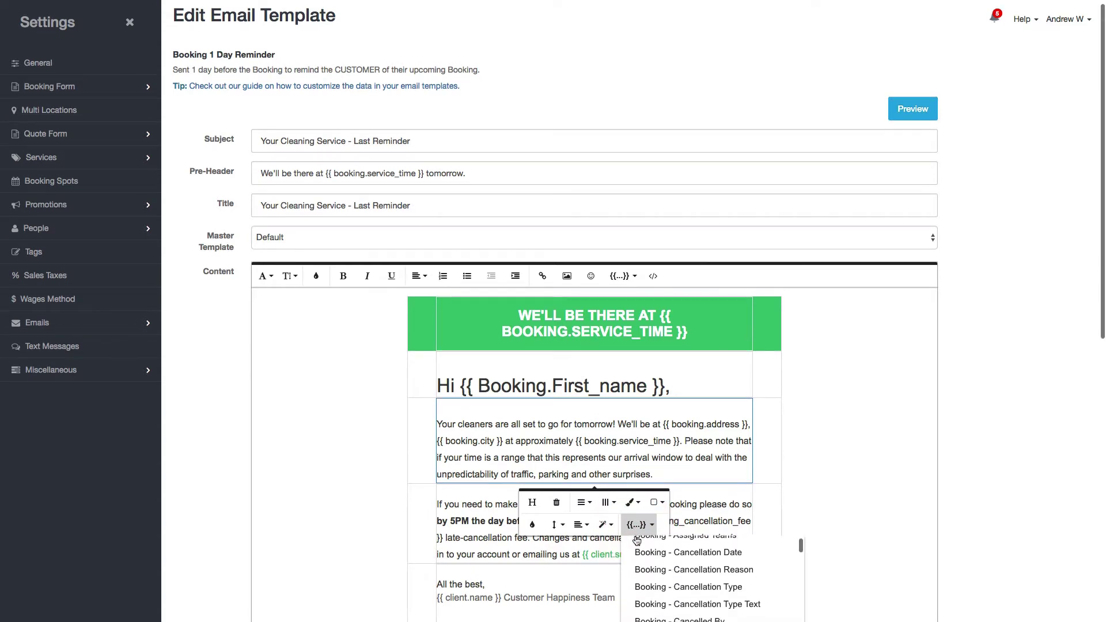
{"action": "scroll", "coordinate": [660, 553], "scroll_direction": "down", "scroll_amount": 5}
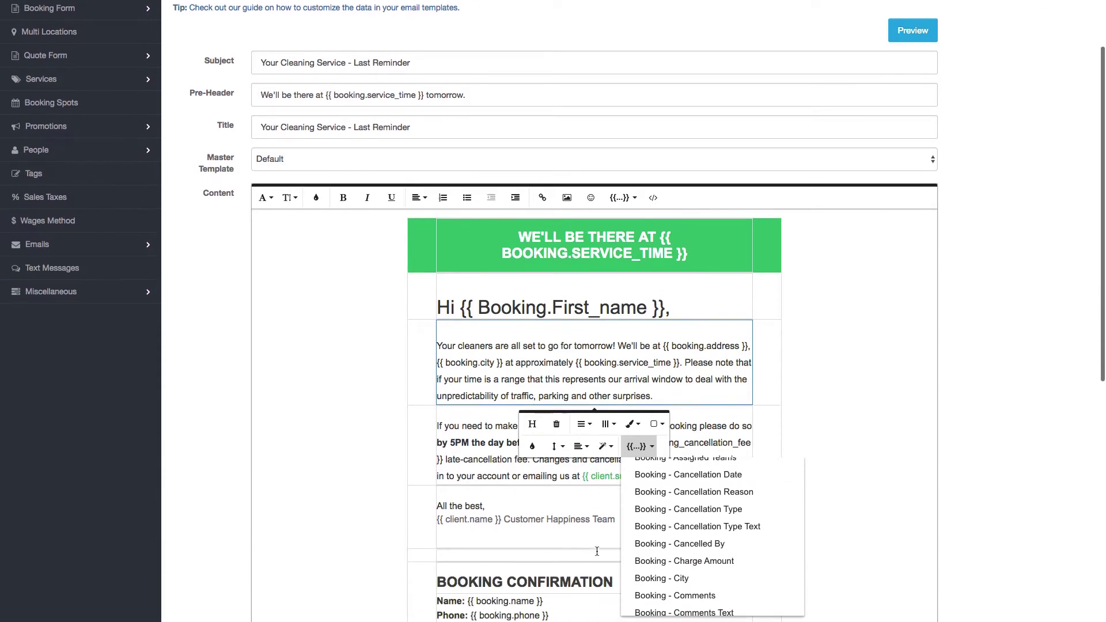
{"action": "scroll", "coordinate": [668, 528], "scroll_direction": "down", "scroll_amount": 3}
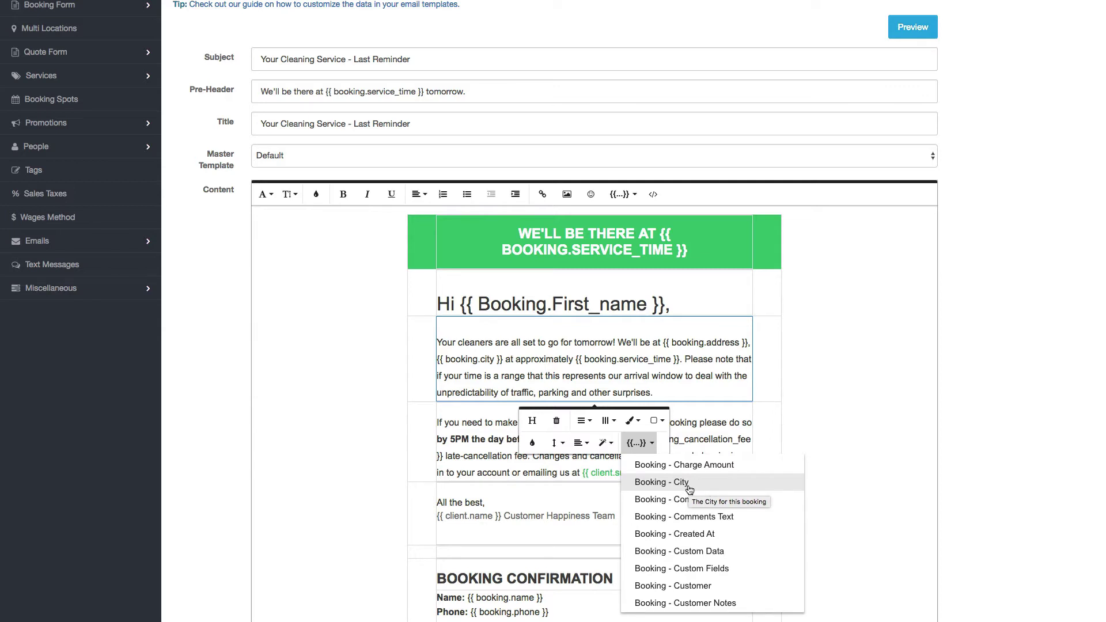
{"action": "scroll", "coordinate": [690, 489], "scroll_direction": "down", "scroll_amount": 10}
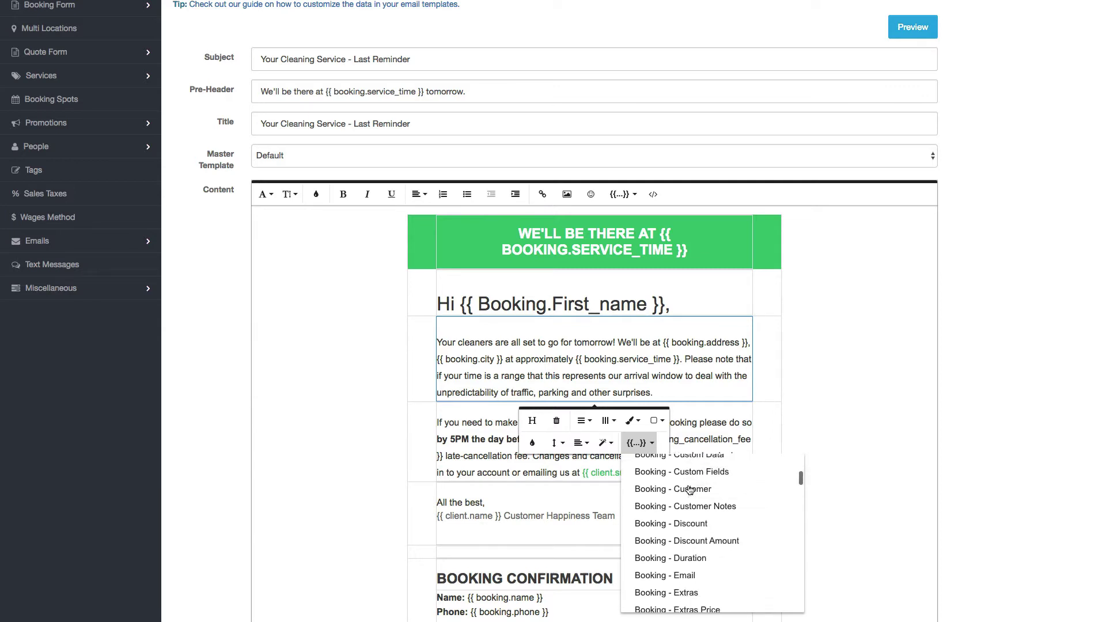
{"action": "scroll", "coordinate": [690, 490], "scroll_direction": "down", "scroll_amount": 5}
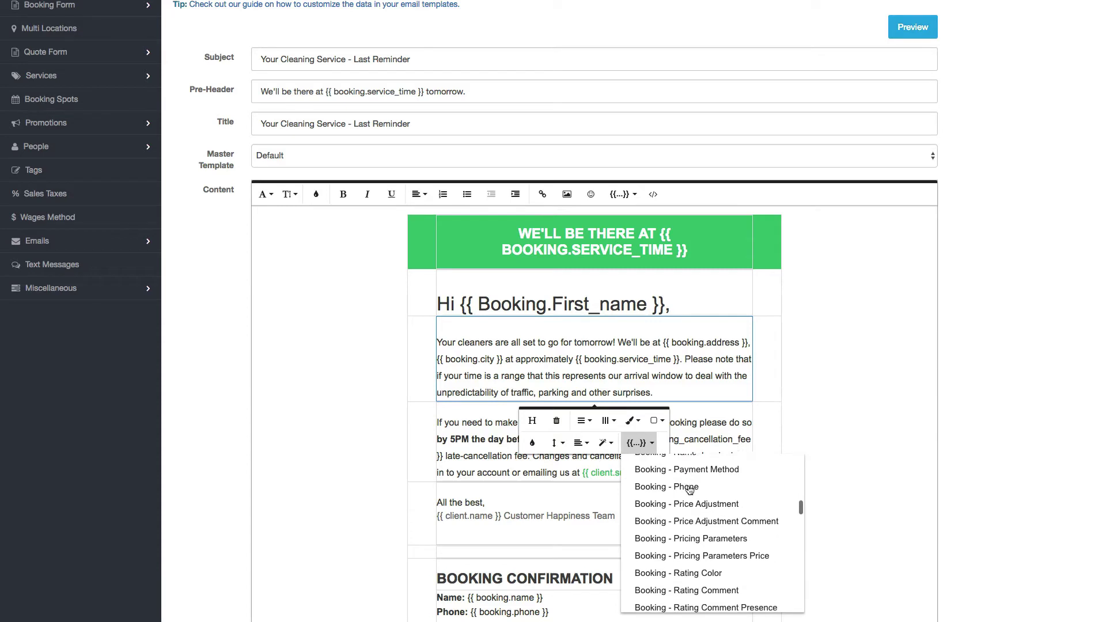
{"action": "left_click", "coordinate": [715, 465]}
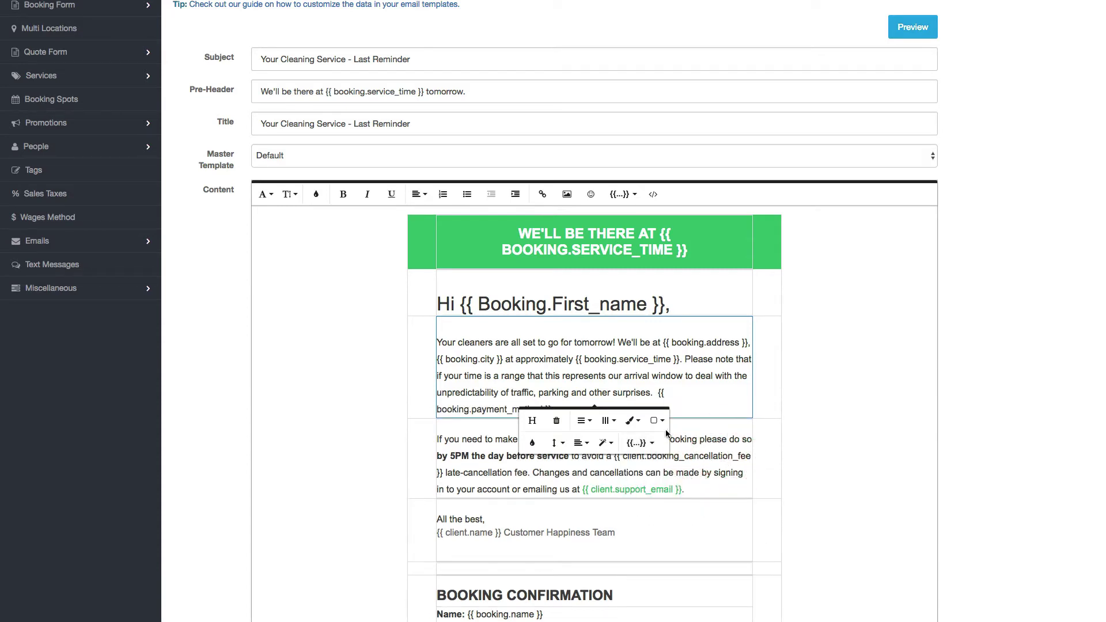
{"action": "left_click", "coordinate": [696, 402]}
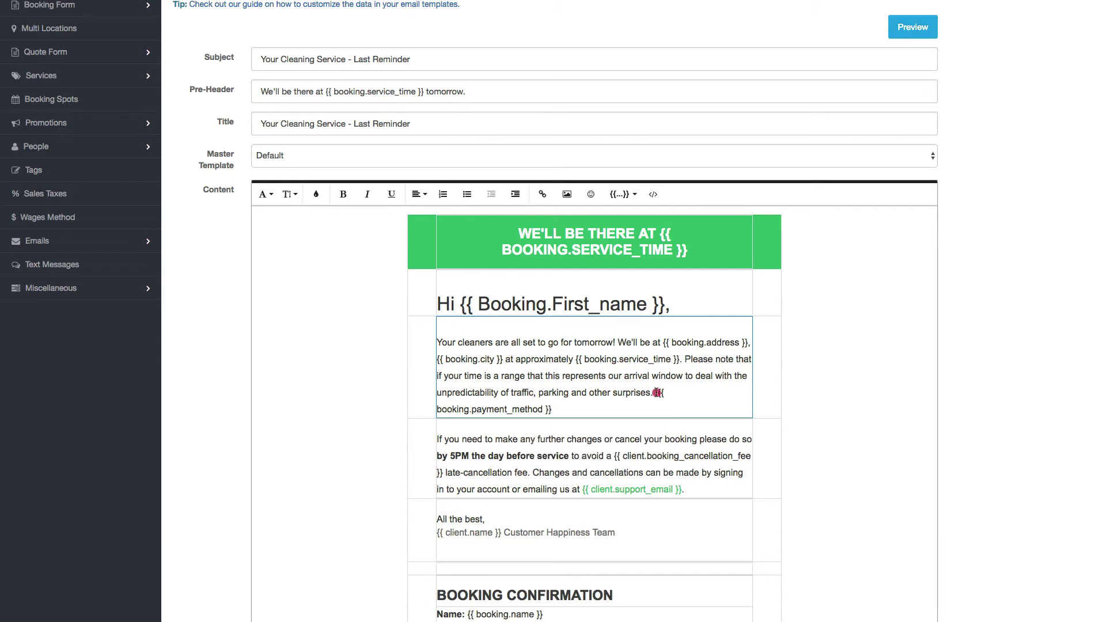
{"action": "left_click", "coordinate": [662, 397], "text": "shift"}
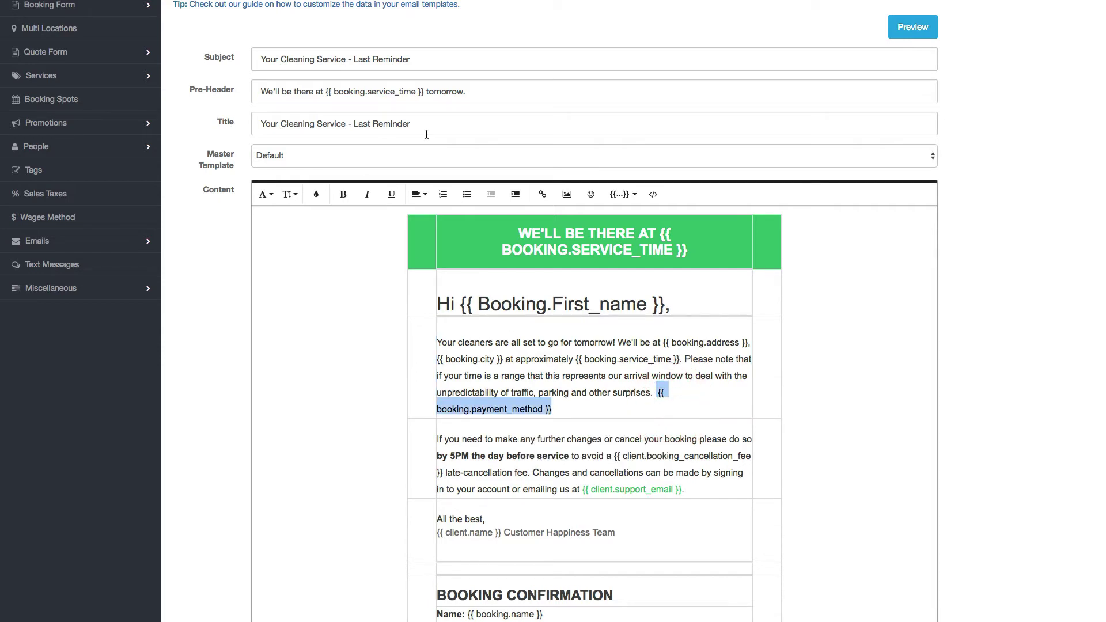
Open the guide on customizing email template data, review its Booking Info placeholders, and return to the template editor
{"action": "left_click", "coordinate": [323, 5]}
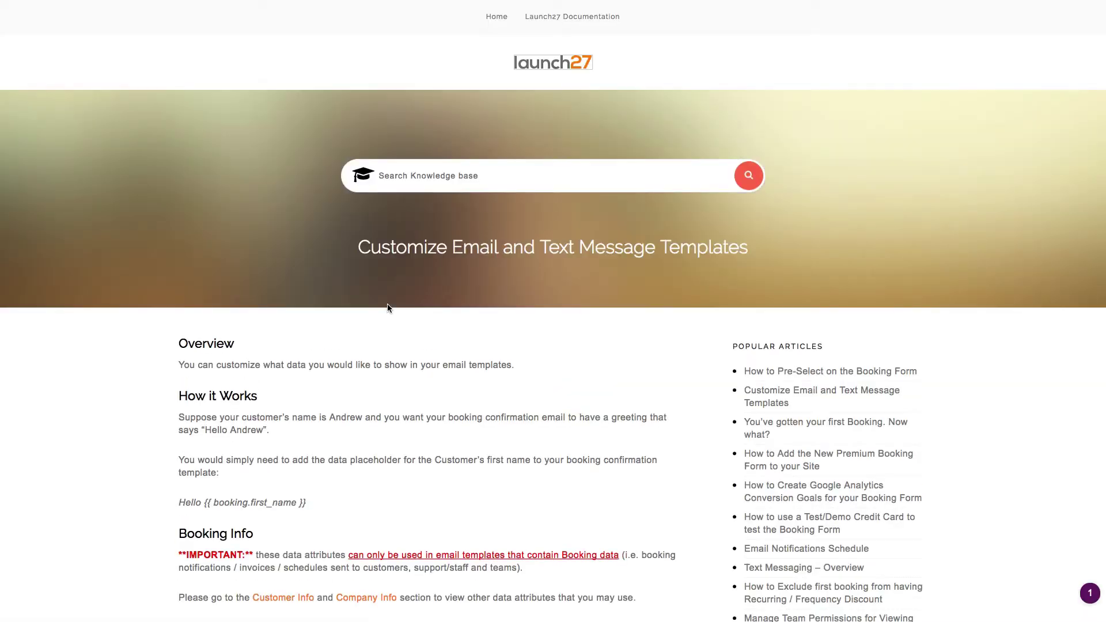
{"action": "scroll", "coordinate": [387, 308], "scroll_direction": "down", "scroll_amount": 5}
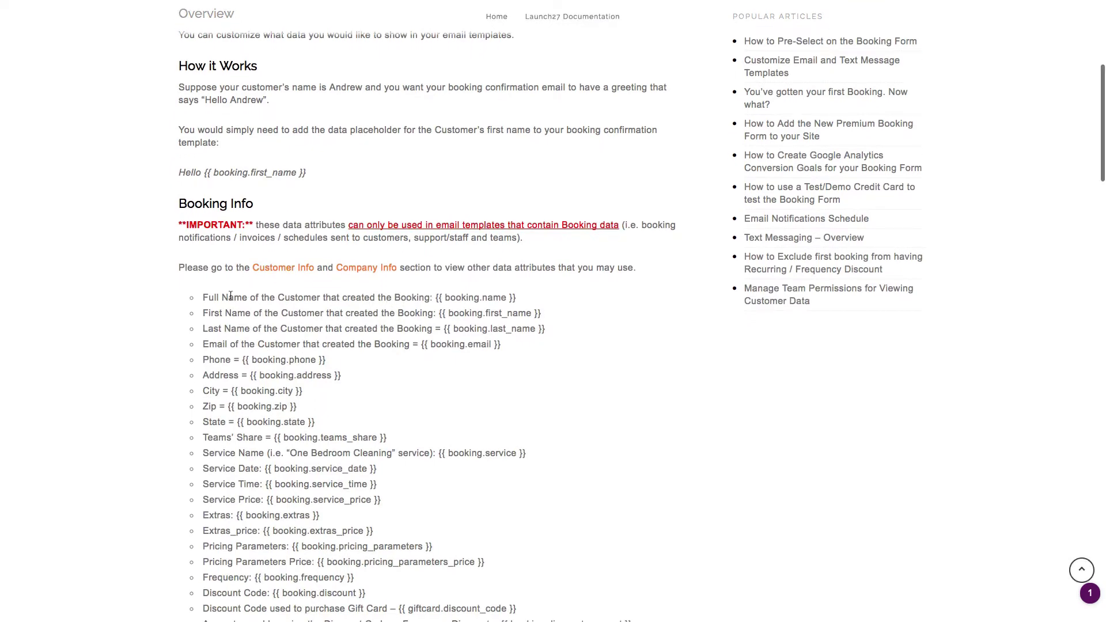
{"action": "left_click_drag", "start_coordinate": [204, 296], "coordinate": [430, 455]}
{"action": "scroll", "coordinate": [433, 459], "scroll_direction": "down", "scroll_amount": 4}
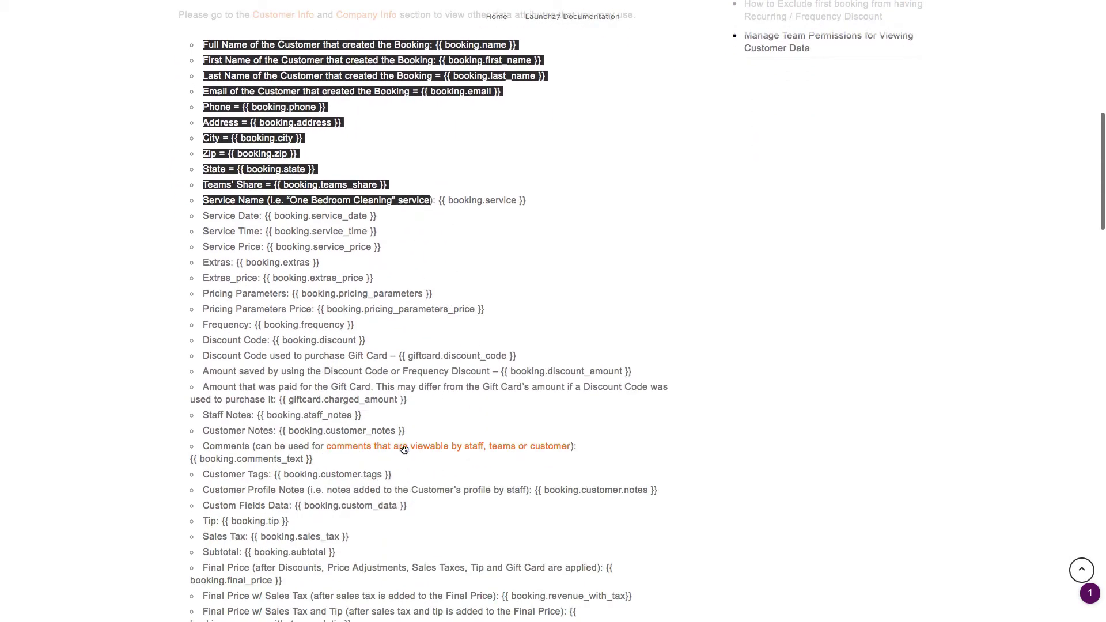
{"action": "left_click_drag", "start_coordinate": [413, 403], "coordinate": [279, 399]}
{"action": "scroll", "coordinate": [402, 459], "scroll_direction": "up", "scroll_amount": 10}
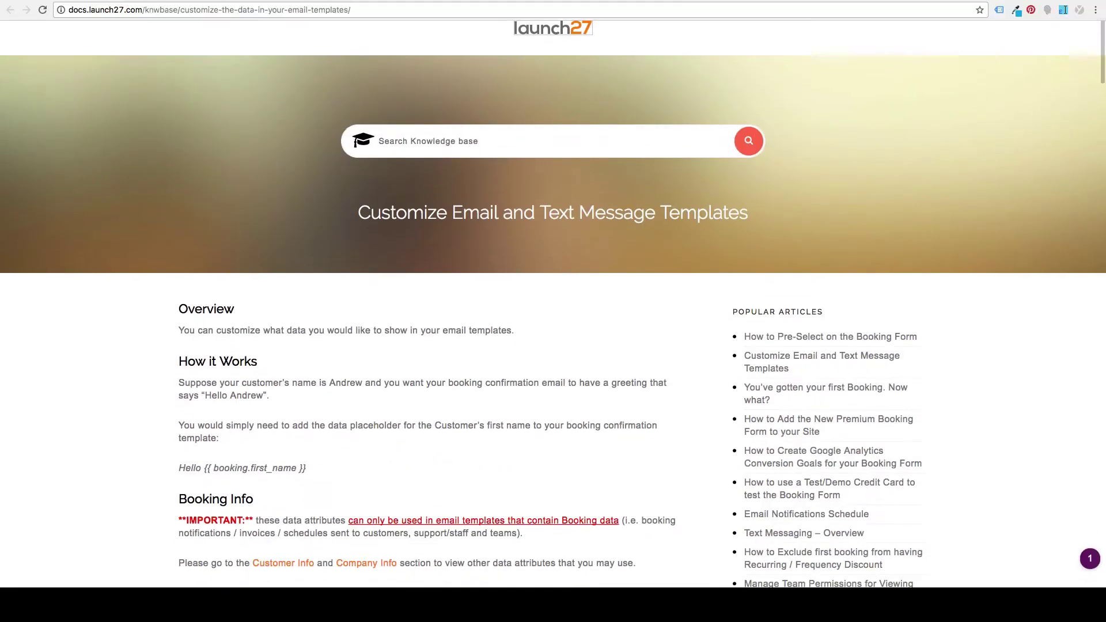
{"action": "left_click", "coordinate": [84, 3]}
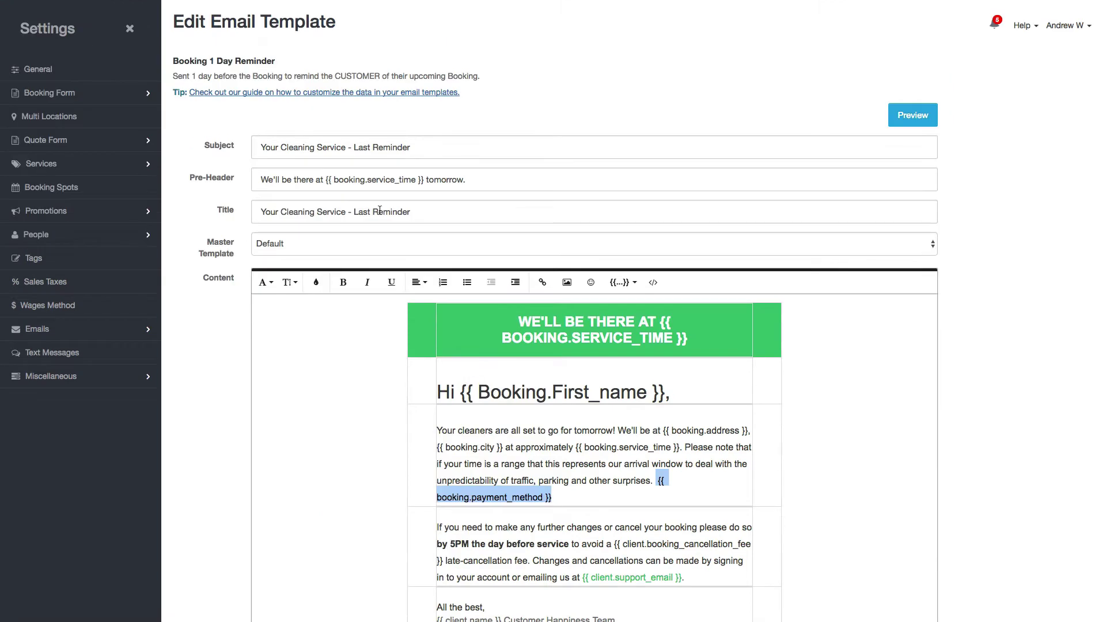
Review the rest of the template content, including the placeholders in the Booking Confirmation section
{"action": "left_click", "coordinate": [487, 497]}
{"action": "scroll", "coordinate": [486, 496], "scroll_direction": "down", "scroll_amount": 3}
{"action": "scroll", "coordinate": [485, 486], "scroll_direction": "down", "scroll_amount": 4}
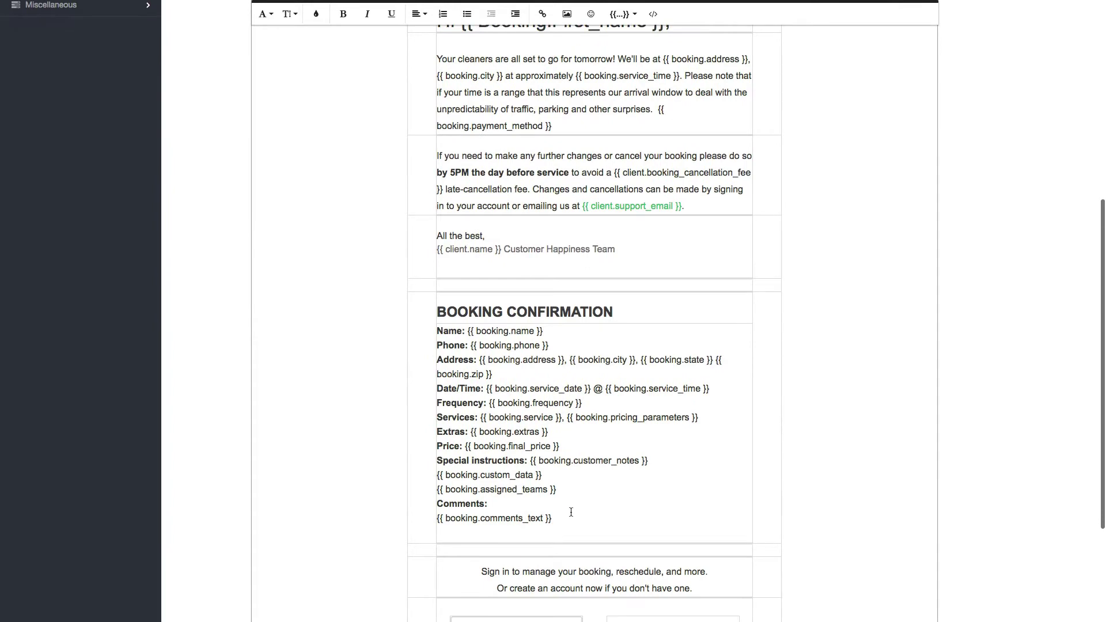
{"action": "scroll", "coordinate": [571, 513], "scroll_direction": "down", "scroll_amount": 4}
{"action": "scroll", "coordinate": [576, 507], "scroll_direction": "up", "scroll_amount": 15}
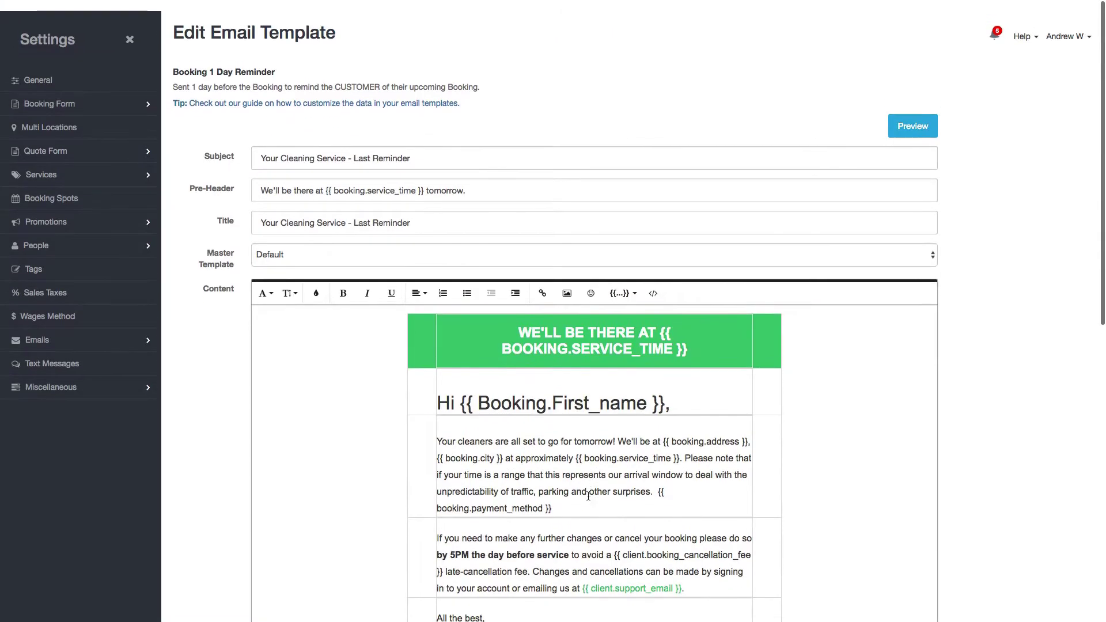
{"action": "scroll", "coordinate": [588, 496], "scroll_direction": "down", "scroll_amount": 1}
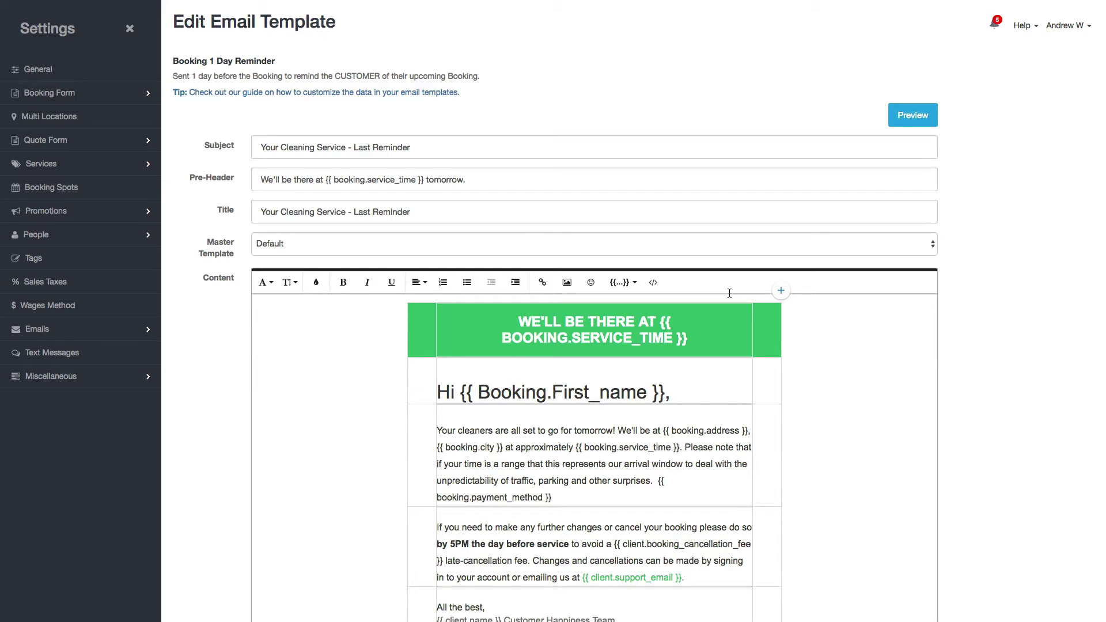
Preview the Booking 1 Day Reminder email with its placeholders filled in, review it from header to footer, and close the preview
{"action": "scroll", "coordinate": [328, 444], "scroll_direction": "down", "scroll_amount": 4}
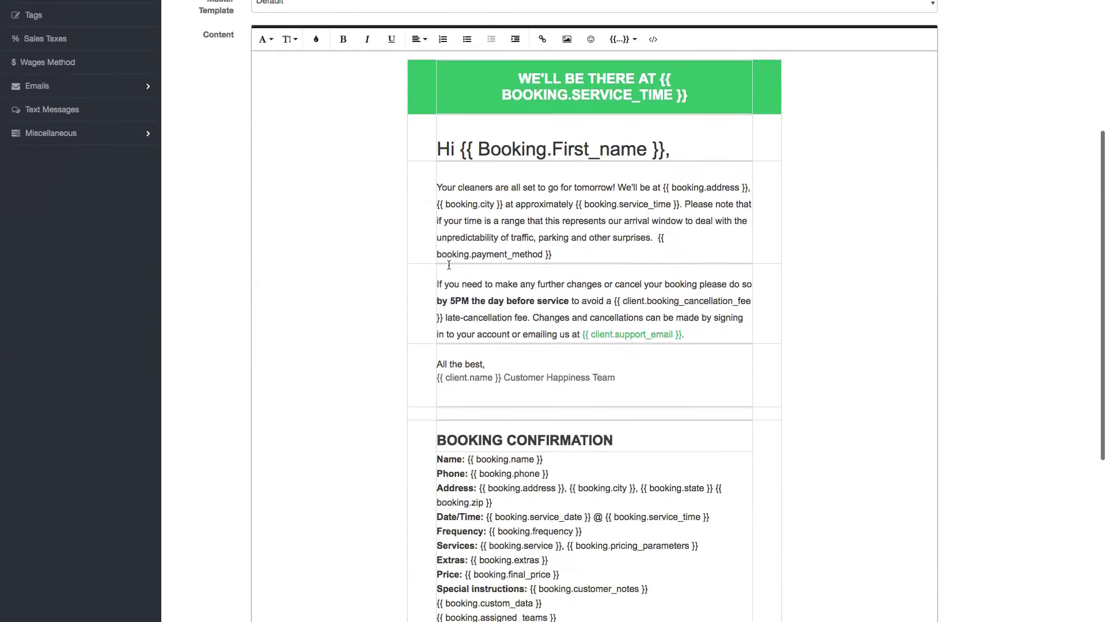
{"action": "scroll", "coordinate": [371, 396], "scroll_direction": "up", "scroll_amount": 4}
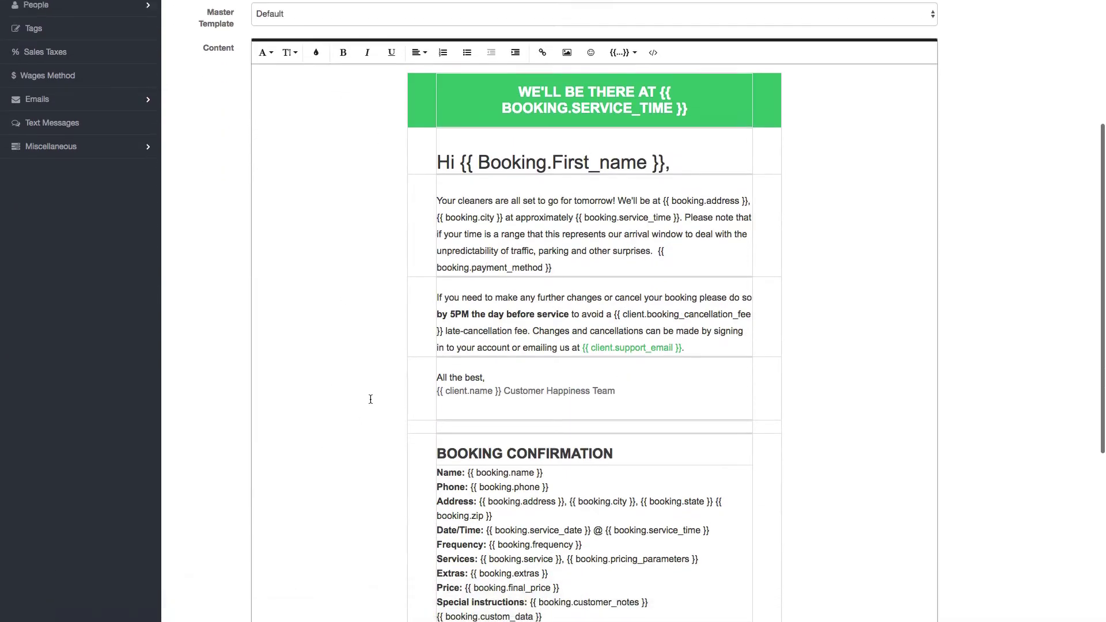
{"action": "left_click", "coordinate": [913, 116]}
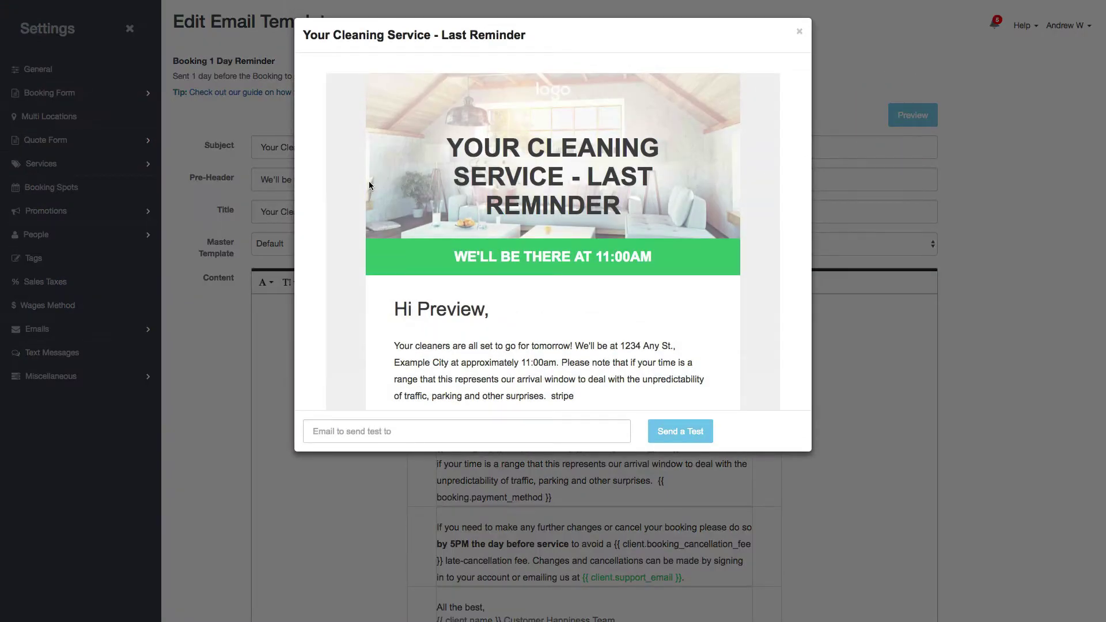
{"action": "scroll", "coordinate": [688, 177], "scroll_direction": "down", "scroll_amount": 10}
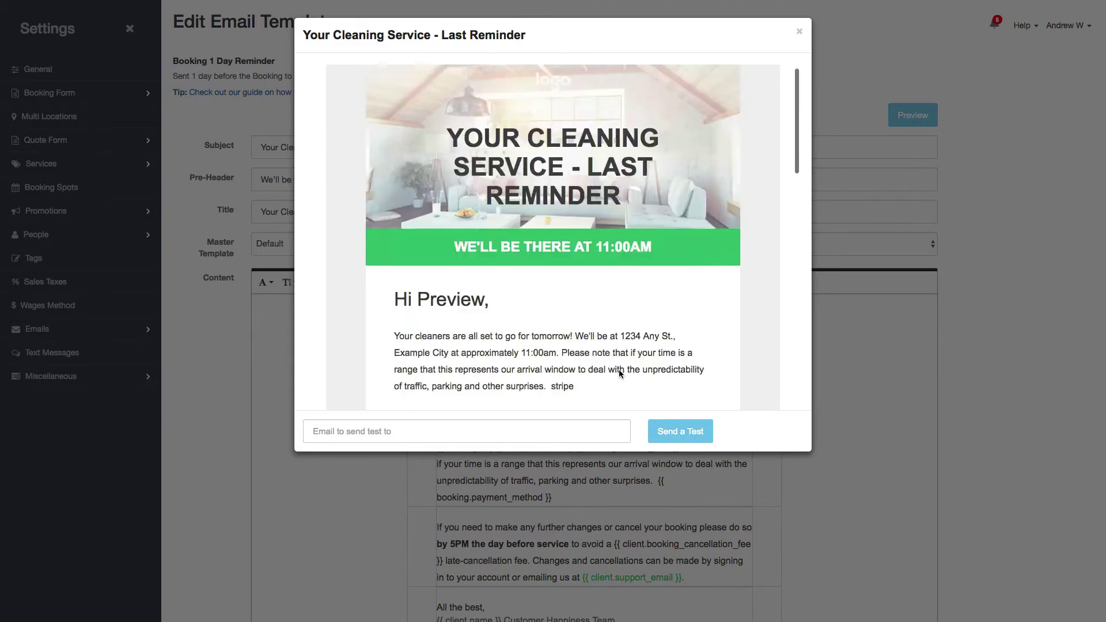
{"action": "scroll", "coordinate": [634, 277], "scroll_direction": "up", "scroll_amount": 10}
{"action": "scroll", "coordinate": [647, 153], "scroll_direction": "down", "scroll_amount": 10}
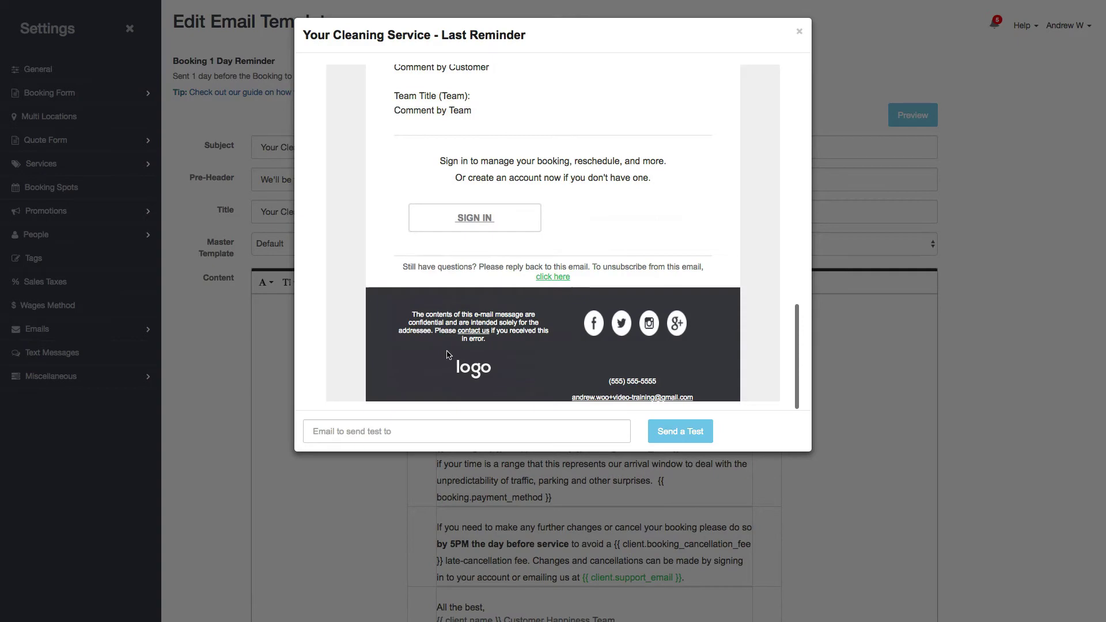
{"action": "scroll", "coordinate": [679, 345], "scroll_direction": "up", "scroll_amount": 10}
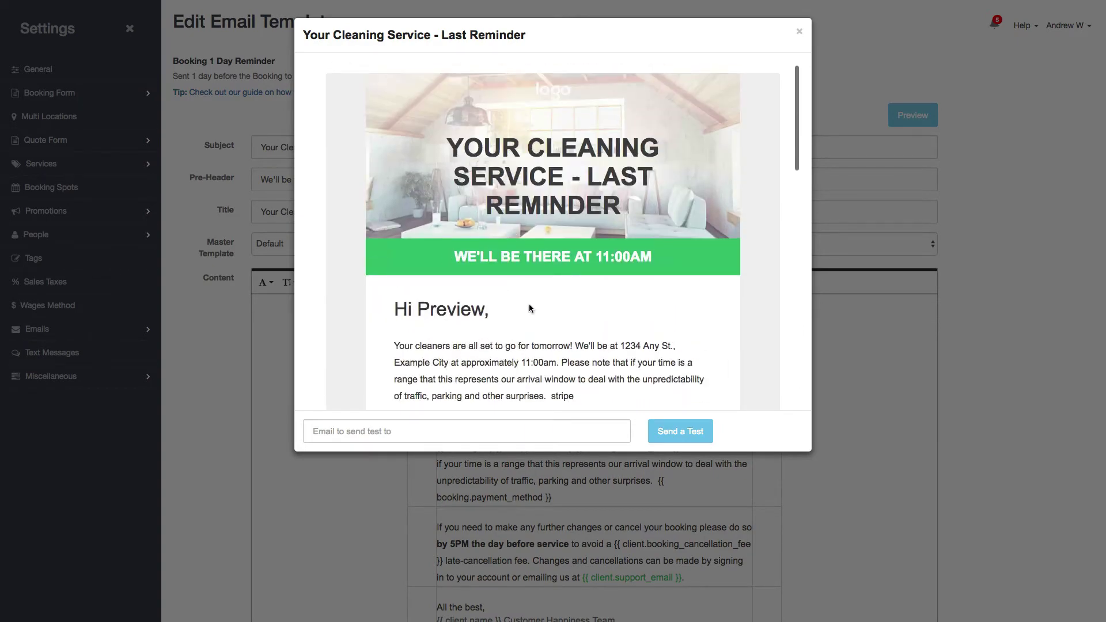
{"action": "left_click", "coordinate": [799, 31]}
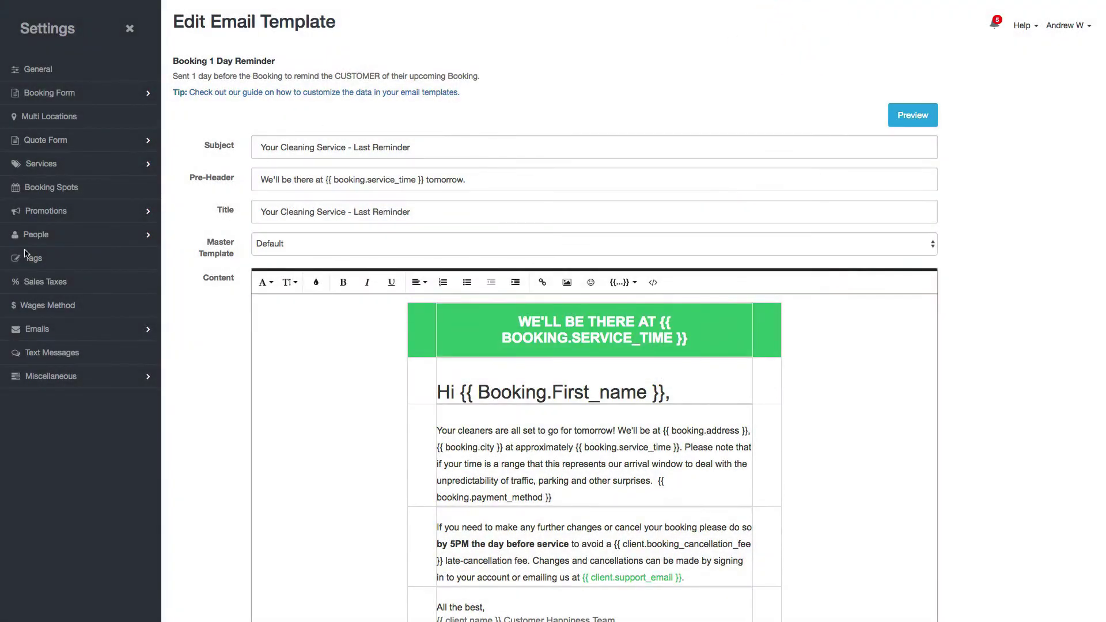
Open the Default master email template for editing
{"action": "left_click", "coordinate": [185, 389]}
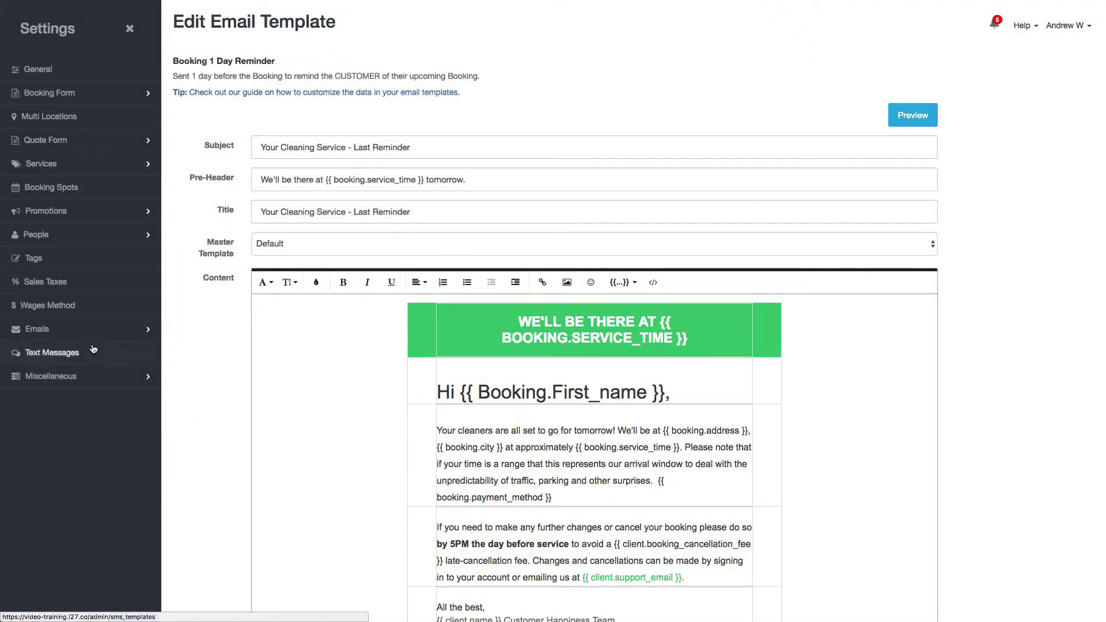
{"action": "left_click", "coordinate": [43, 329]}
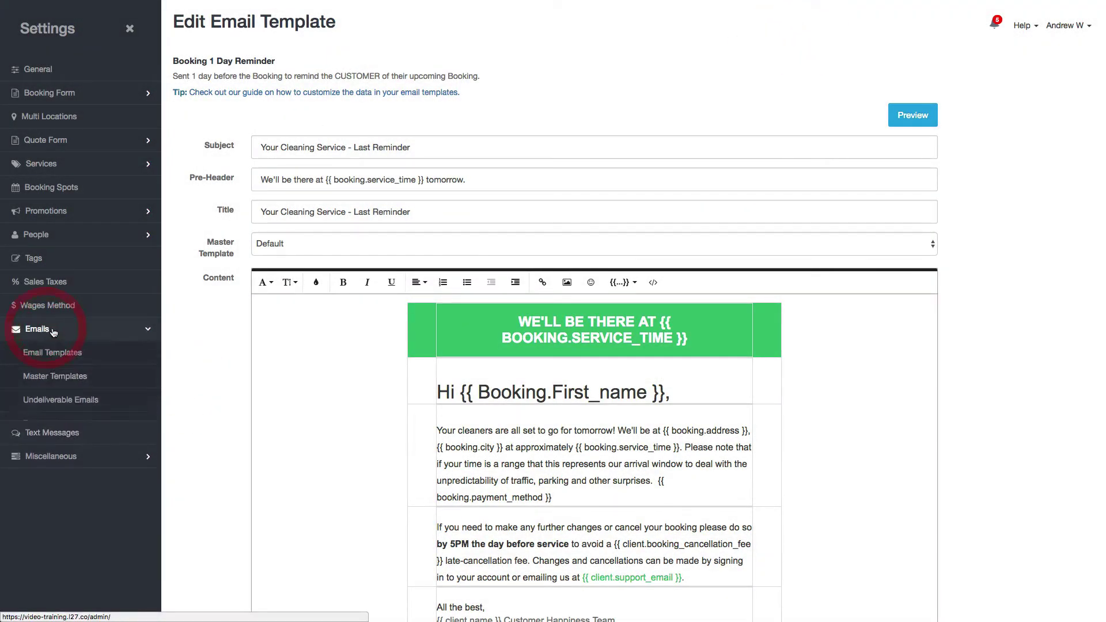
{"action": "left_click", "coordinate": [62, 376]}
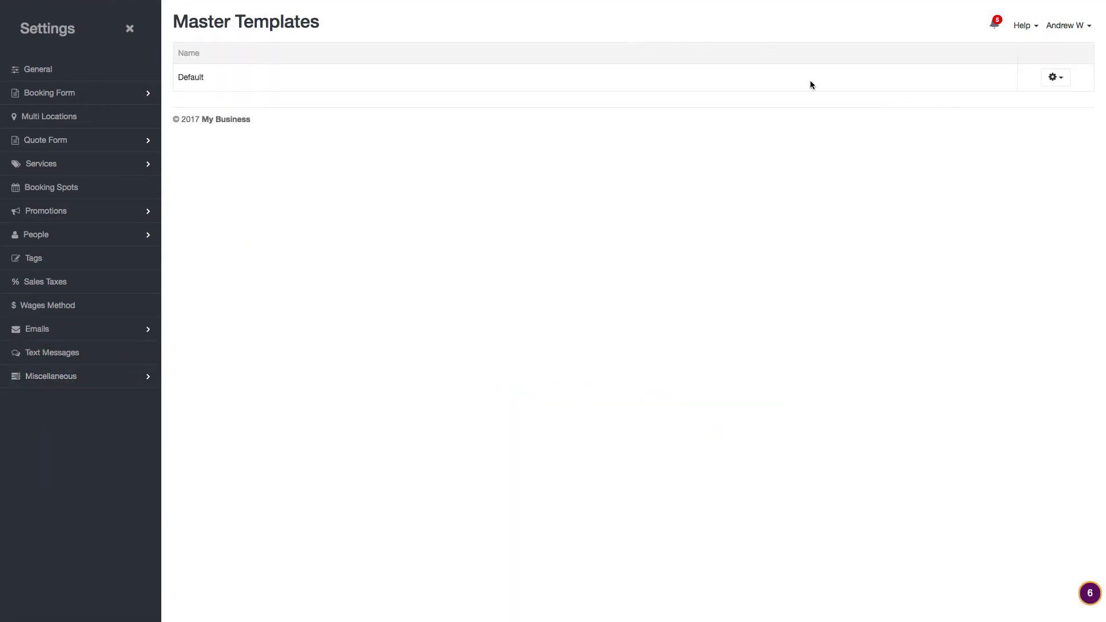
{"action": "left_click", "coordinate": [1056, 78]}
{"action": "left_click", "coordinate": [1001, 98]}
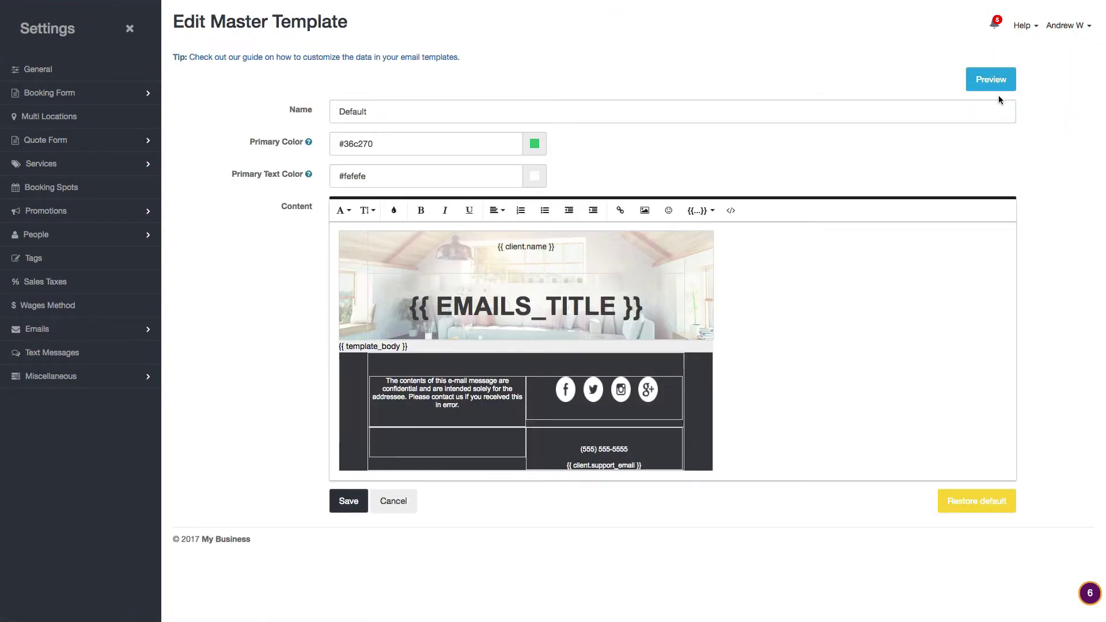
Set the master template's primary color to magenta #e614eb
{"action": "left_click", "coordinate": [534, 144]}
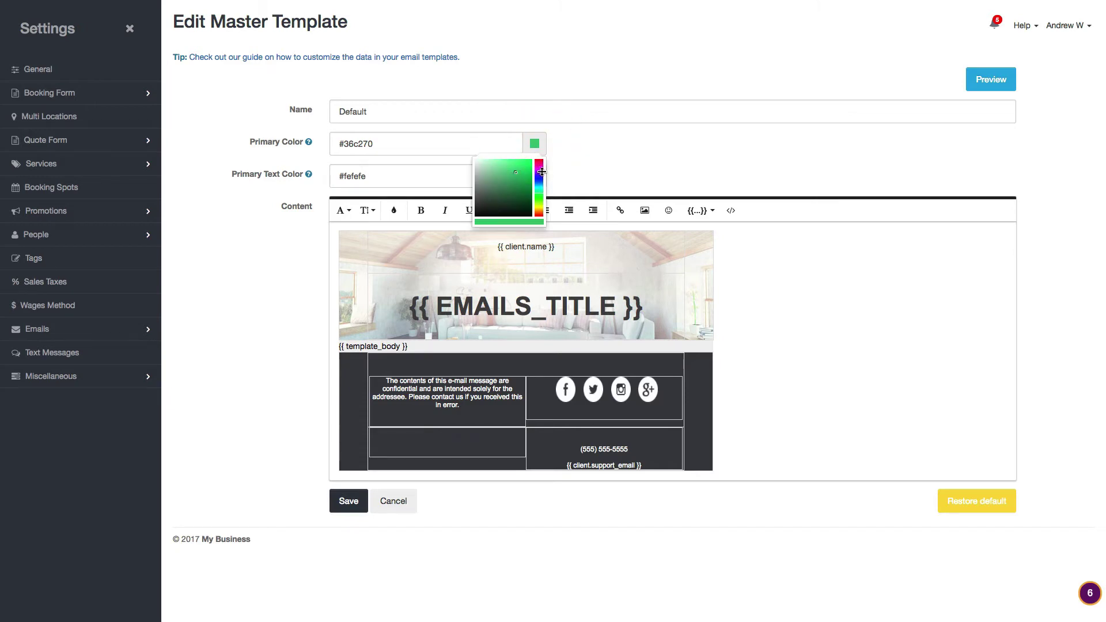
{"action": "left_click", "coordinate": [539, 168]}
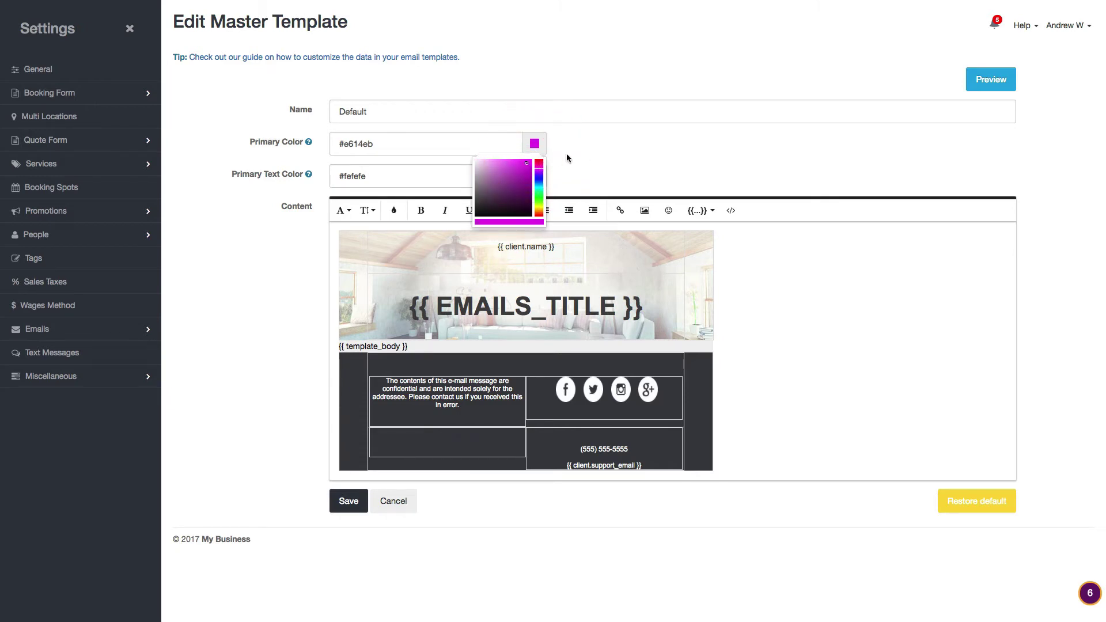
{"action": "left_click", "coordinate": [623, 145]}
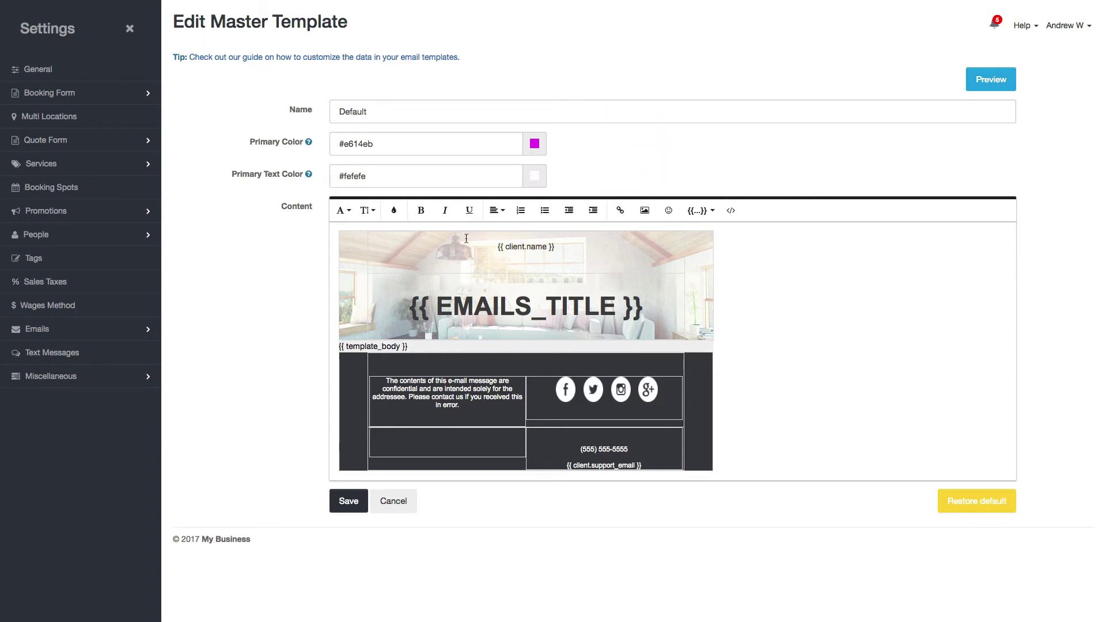
Preview the master template with the Booking 1 Day Reminder email, review the banner and link colors, and close the preview
{"action": "mouse_move", "coordinate": [308, 174]}
{"action": "left_click", "coordinate": [990, 79]}
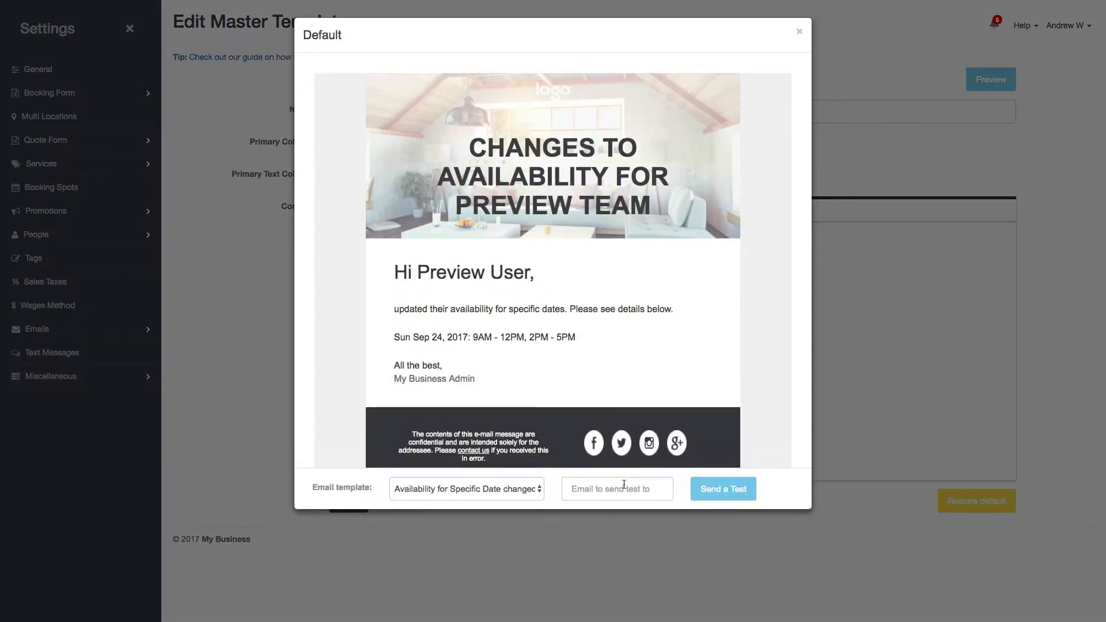
{"action": "left_click", "coordinate": [533, 489]}
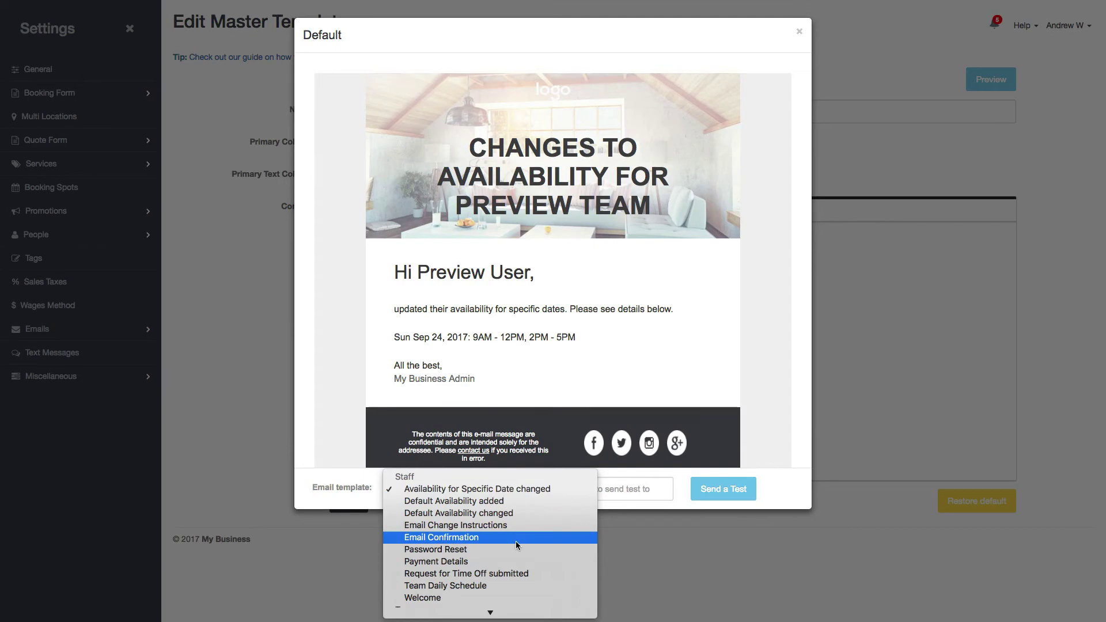
{"action": "scroll", "coordinate": [516, 544], "scroll_direction": "down", "scroll_amount": 10}
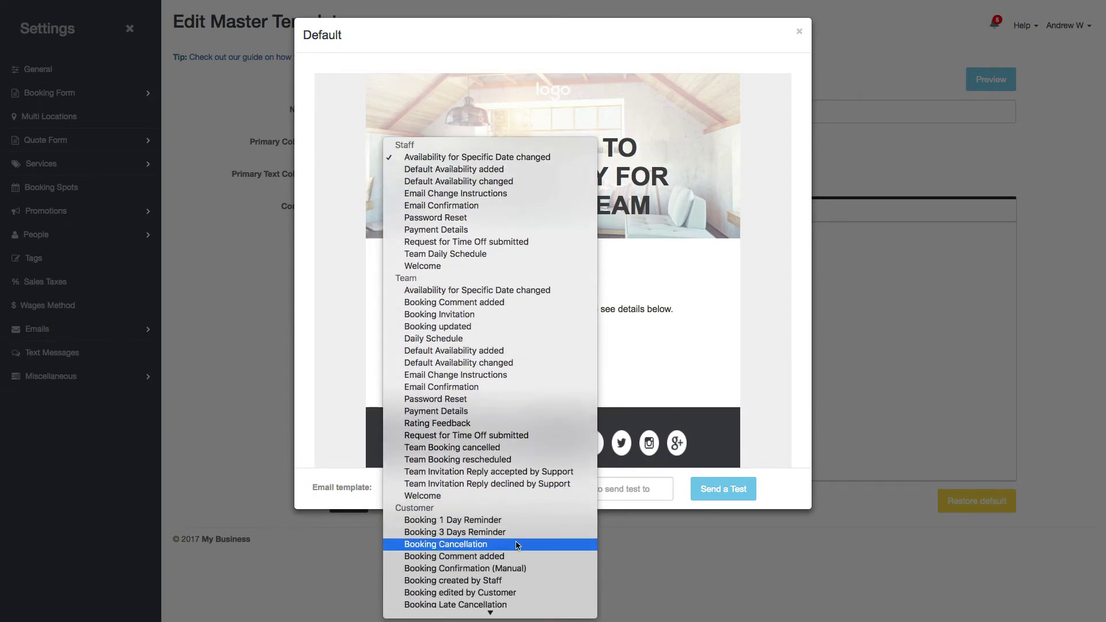
{"action": "left_click", "coordinate": [495, 519]}
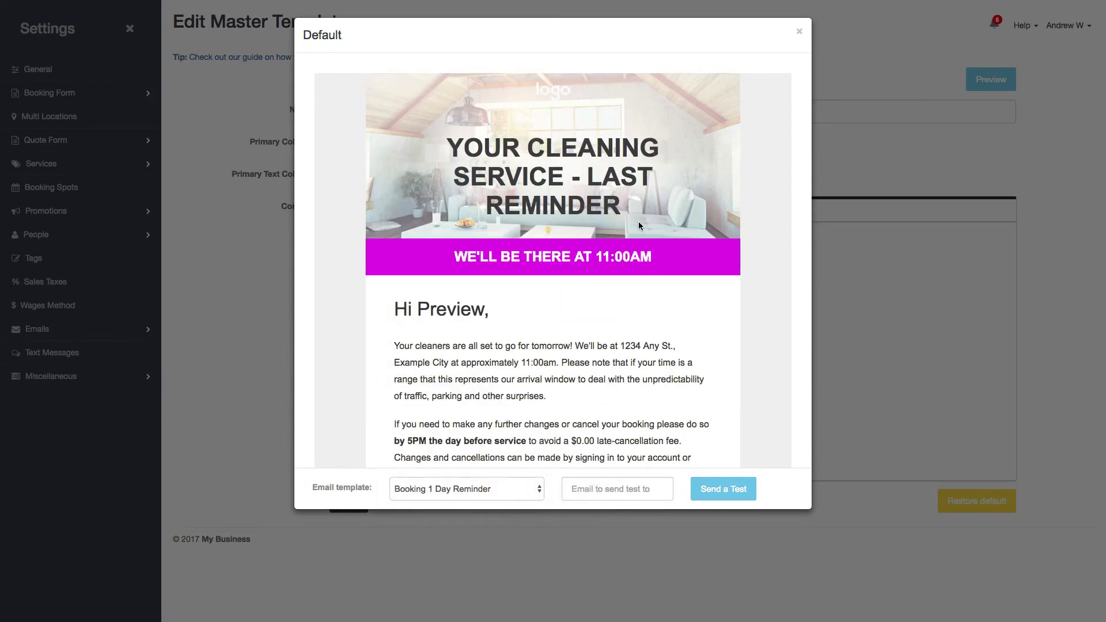
{"action": "left_click_drag", "start_coordinate": [455, 254], "coordinate": [647, 259]}
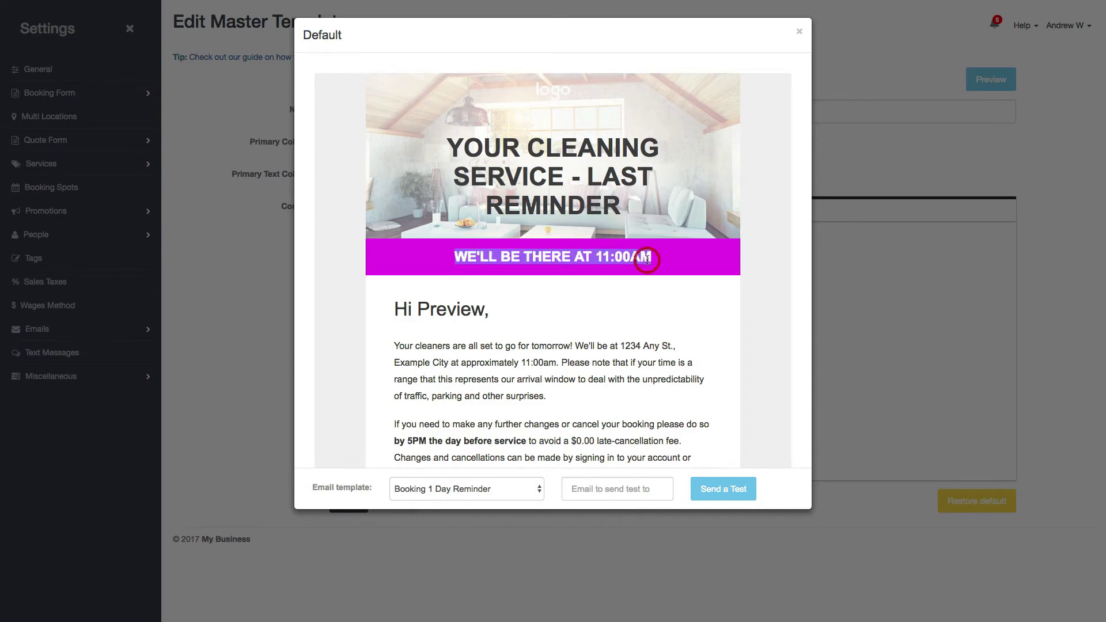
{"action": "left_click", "coordinate": [647, 260]}
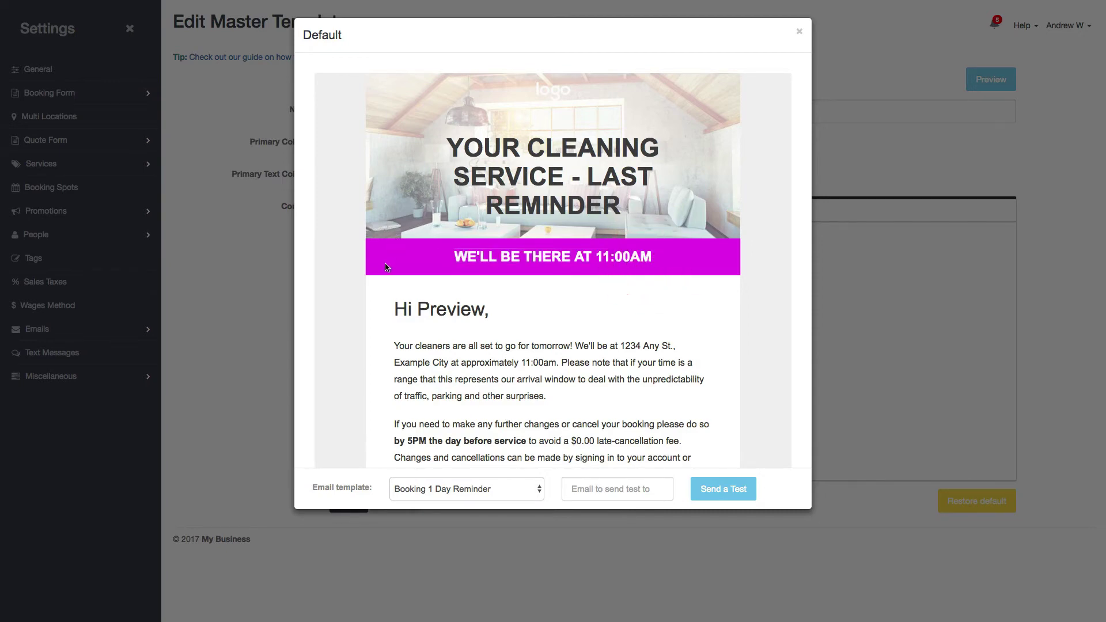
{"action": "scroll", "coordinate": [393, 273], "scroll_direction": "down", "scroll_amount": 4}
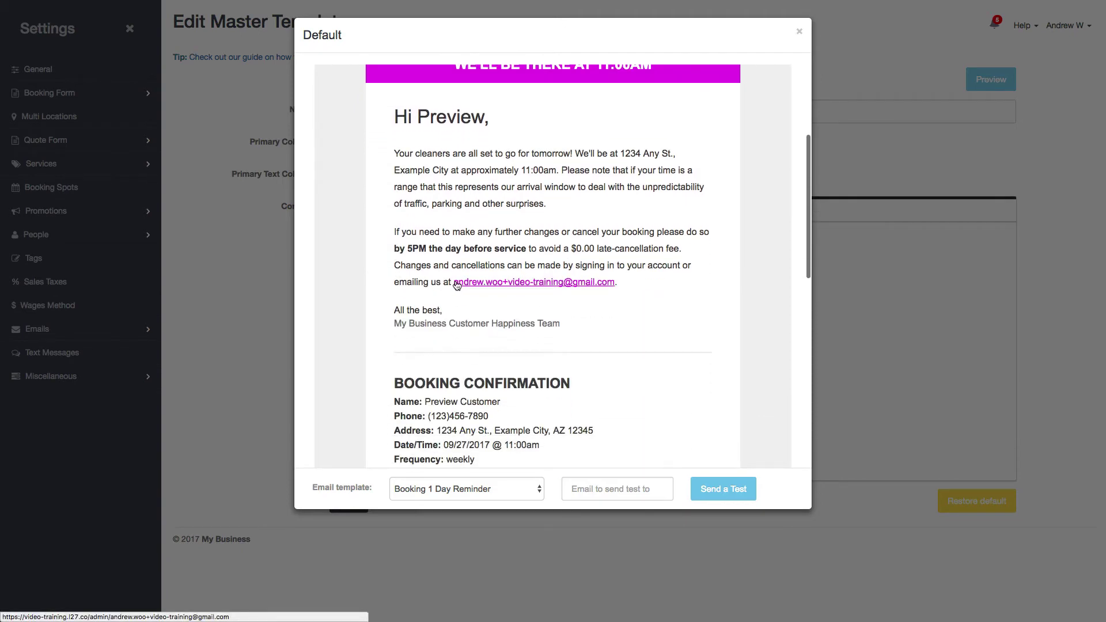
{"action": "scroll", "coordinate": [456, 285], "scroll_direction": "down", "scroll_amount": 10}
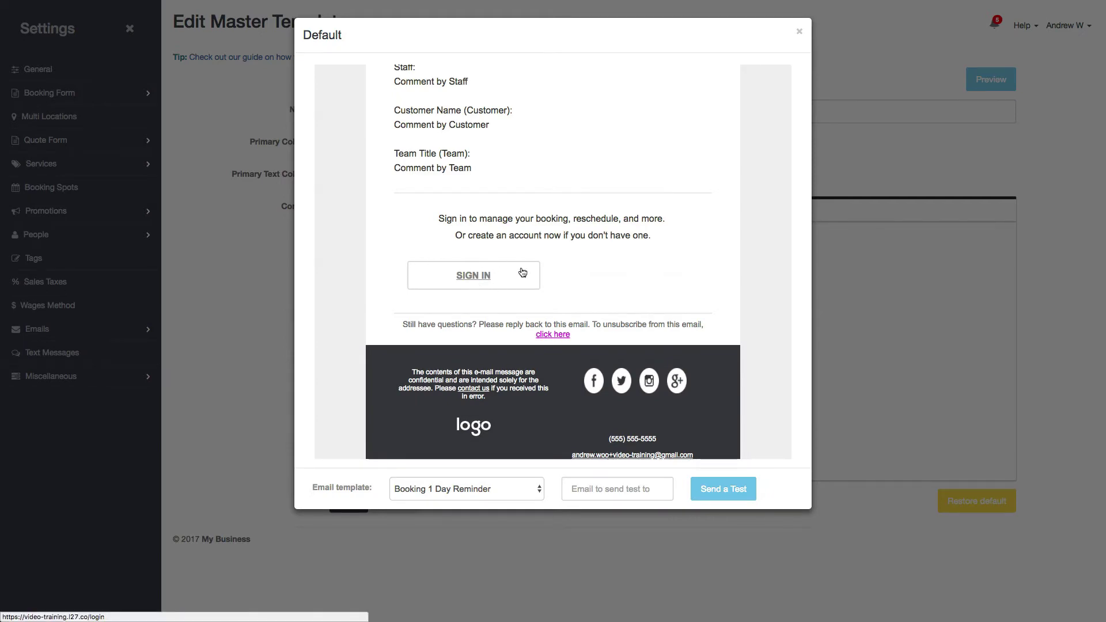
{"action": "scroll", "coordinate": [594, 355], "scroll_direction": "up", "scroll_amount": 10}
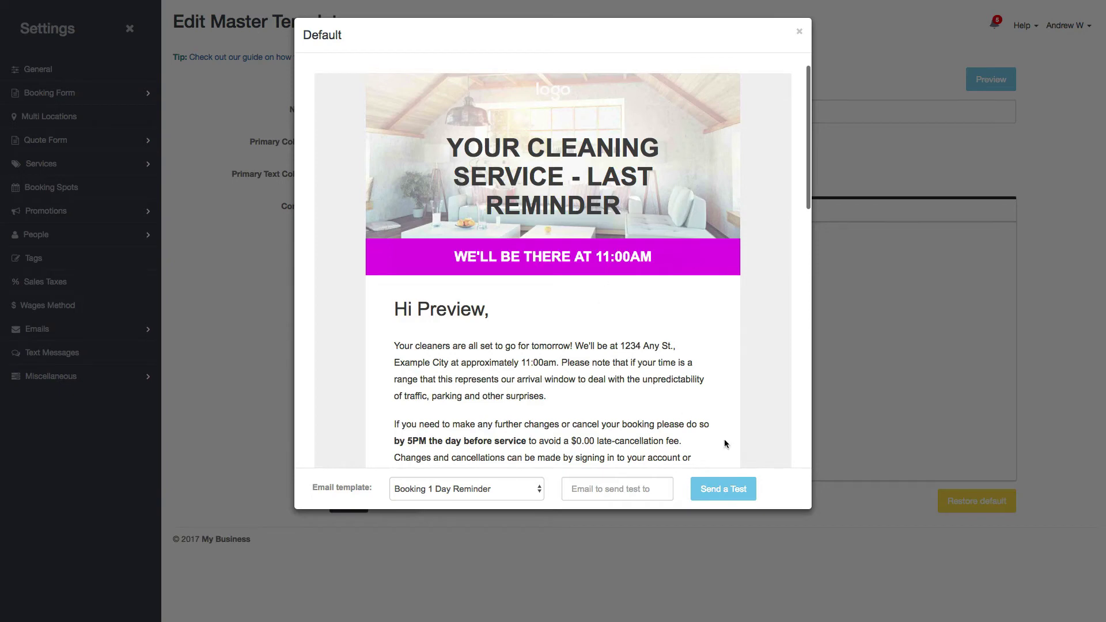
{"action": "left_click", "coordinate": [801, 33]}
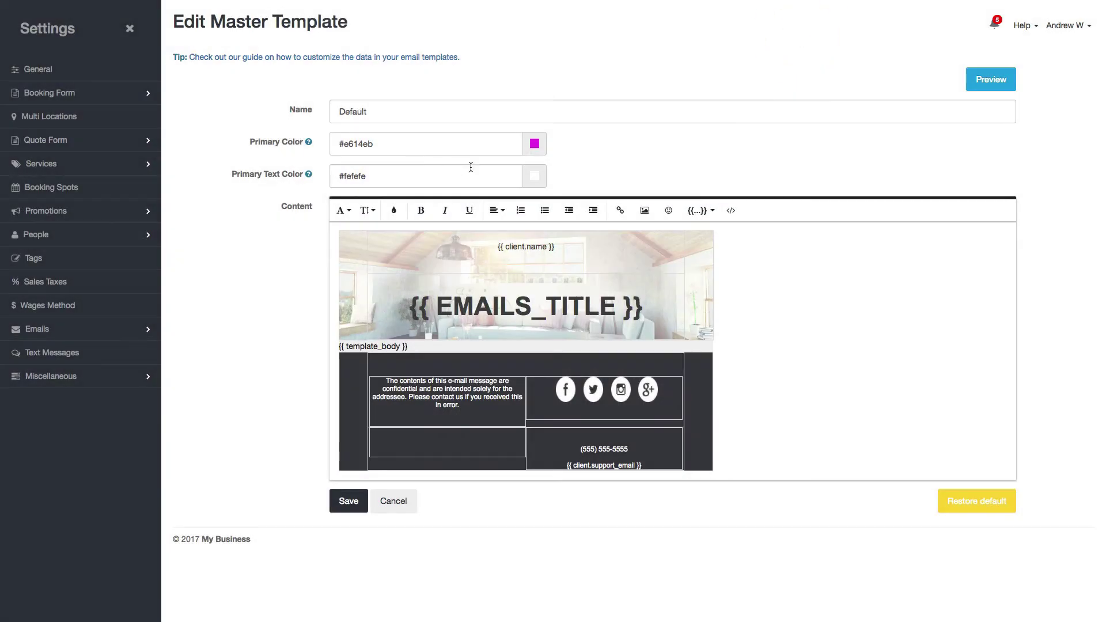
Set the master template's primary text color to dark gray #3d3434
{"action": "left_click", "coordinate": [535, 178]}
{"action": "left_click", "coordinate": [483, 235]}
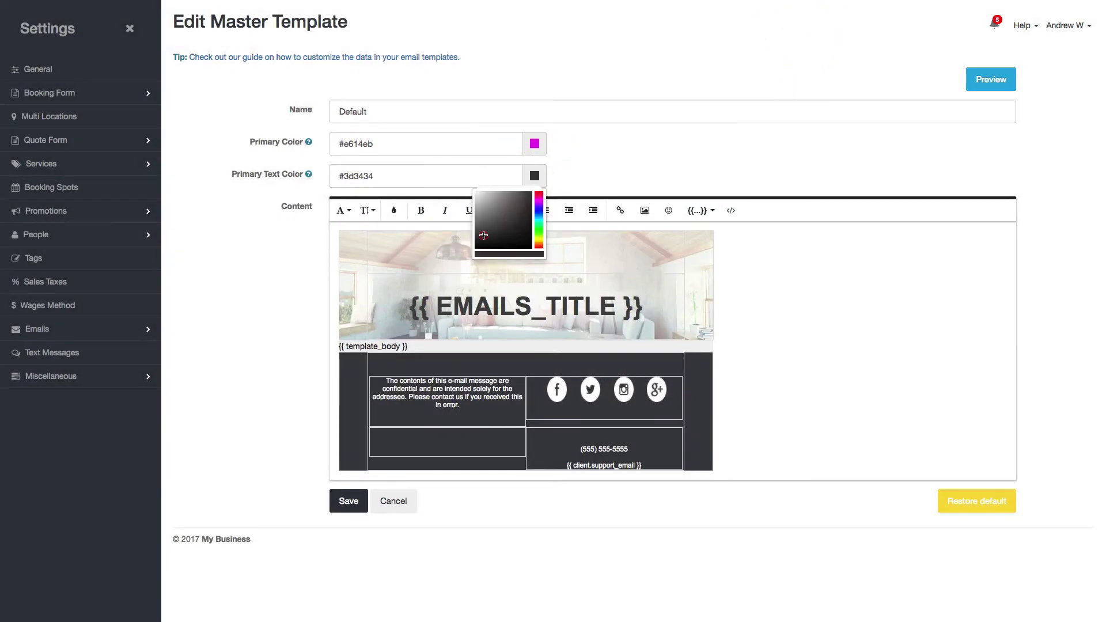
{"action": "left_click", "coordinate": [667, 176]}
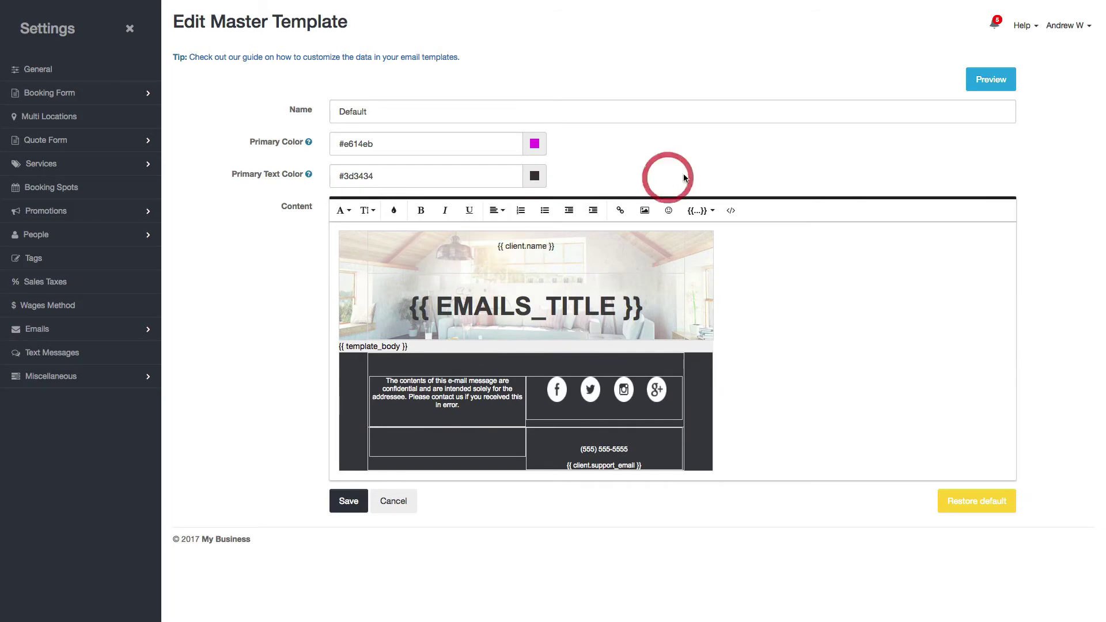
Preview the Booking 1 Day Reminder email again, check the text color in its banner, and close the preview
{"action": "left_click", "coordinate": [978, 84]}
{"action": "left_click", "coordinate": [461, 488]}
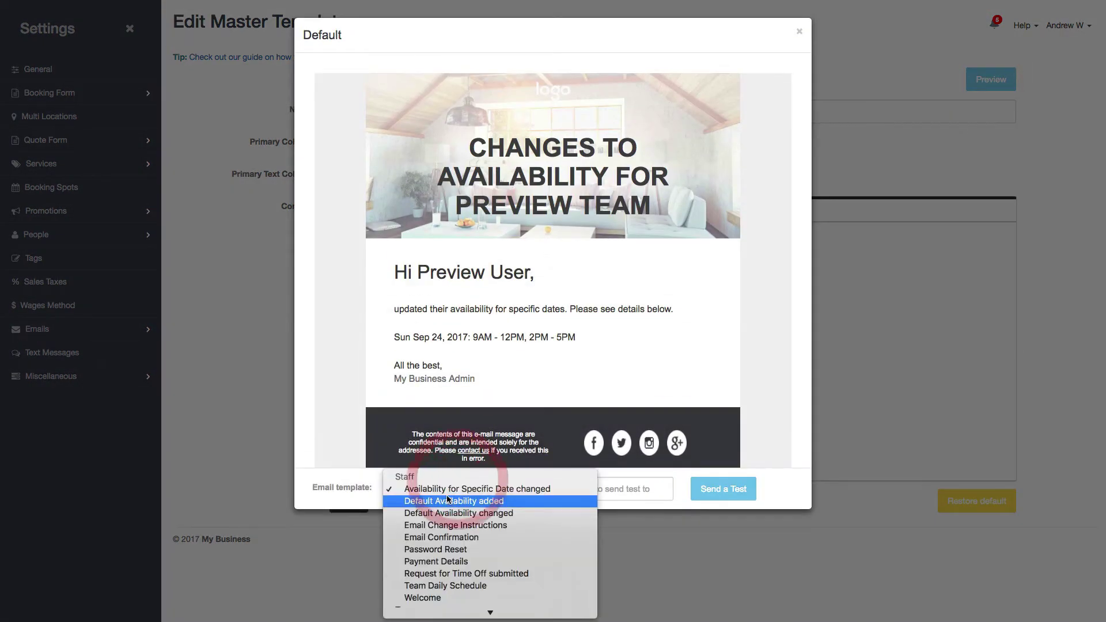
{"action": "scroll", "coordinate": [450, 484], "scroll_direction": "down", "scroll_amount": 5}
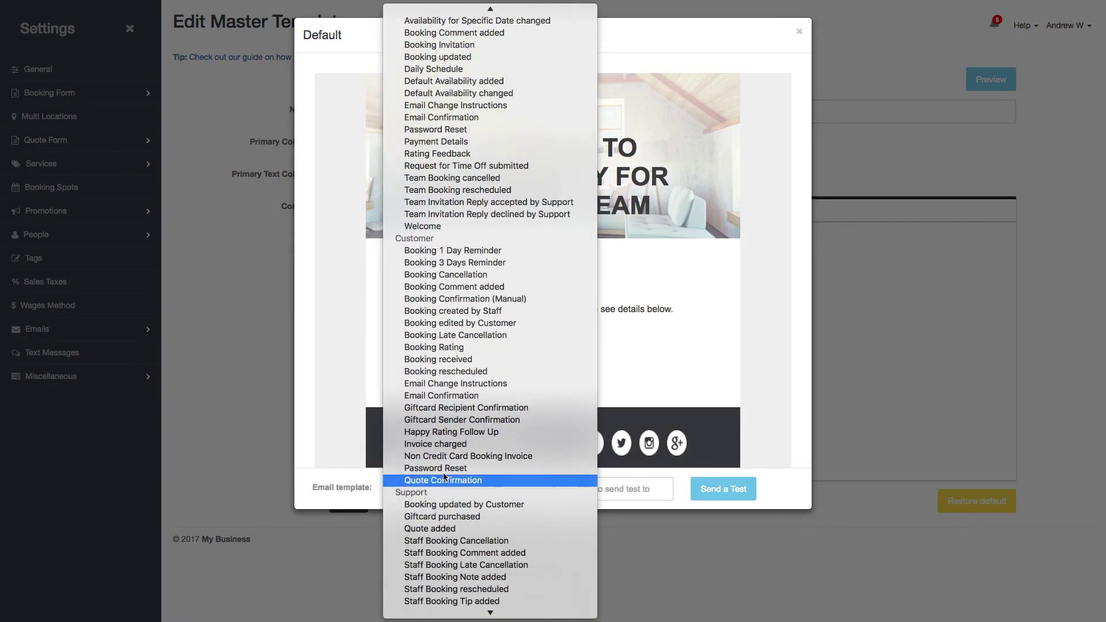
{"action": "left_click", "coordinate": [462, 249]}
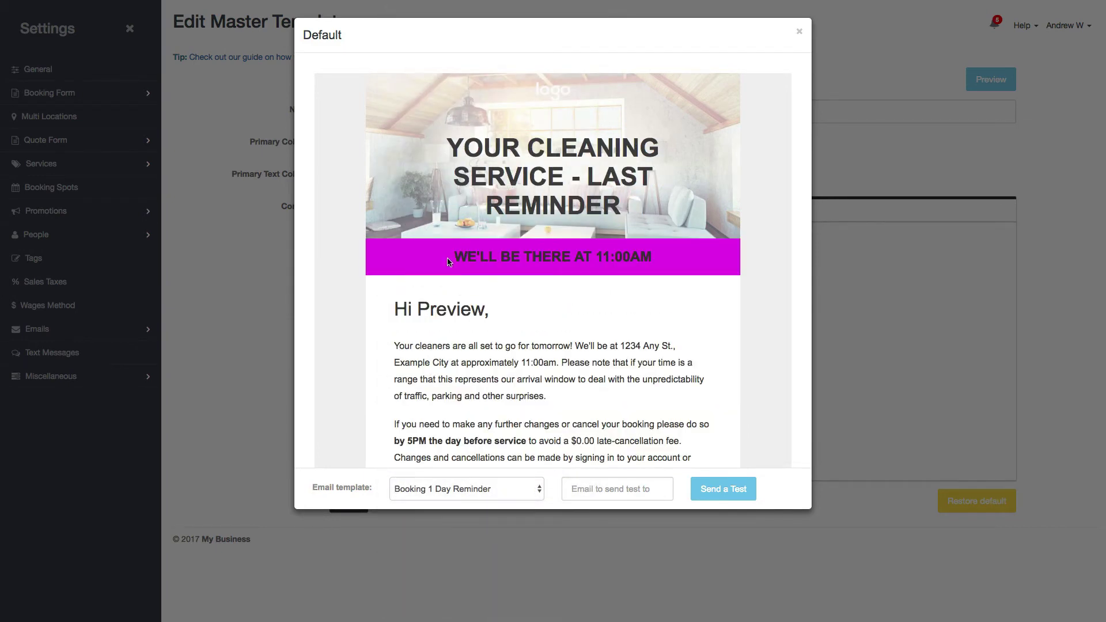
{"action": "left_click_drag", "start_coordinate": [449, 262], "coordinate": [724, 276]}
{"action": "left_click", "coordinate": [724, 276]}
{"action": "left_click", "coordinate": [799, 33]}
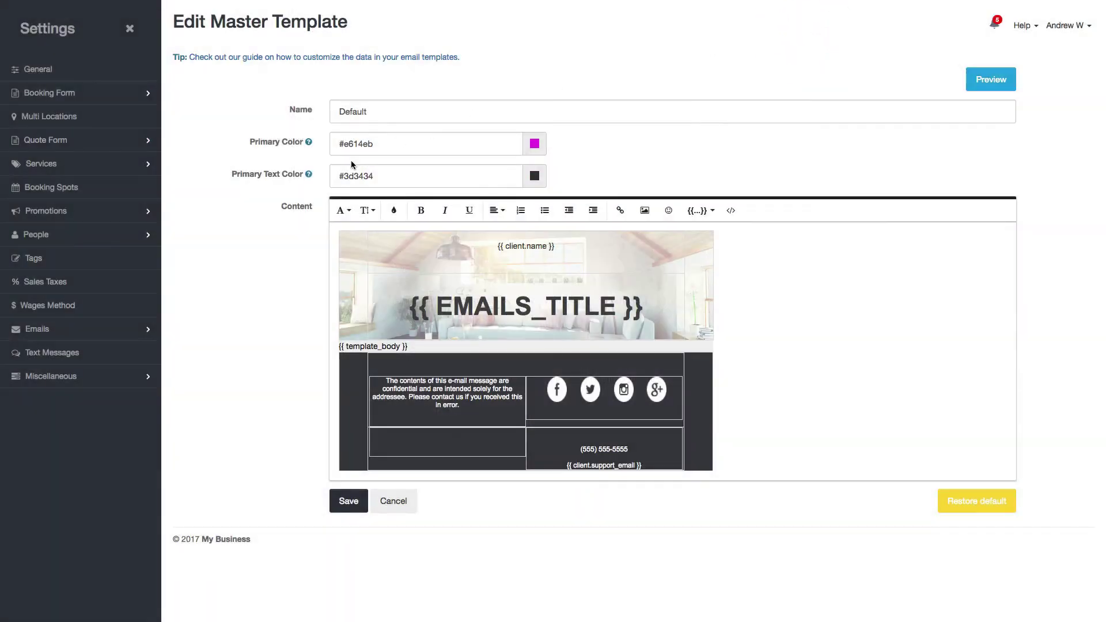
Set the primary text color to white #ffffff and save the master template
{"action": "left_click", "coordinate": [378, 179]}
{"action": "double_click", "coordinate": [379, 179]}
{"action": "type", "text": "fff"}
{"action": "left_click", "coordinate": [352, 502]}
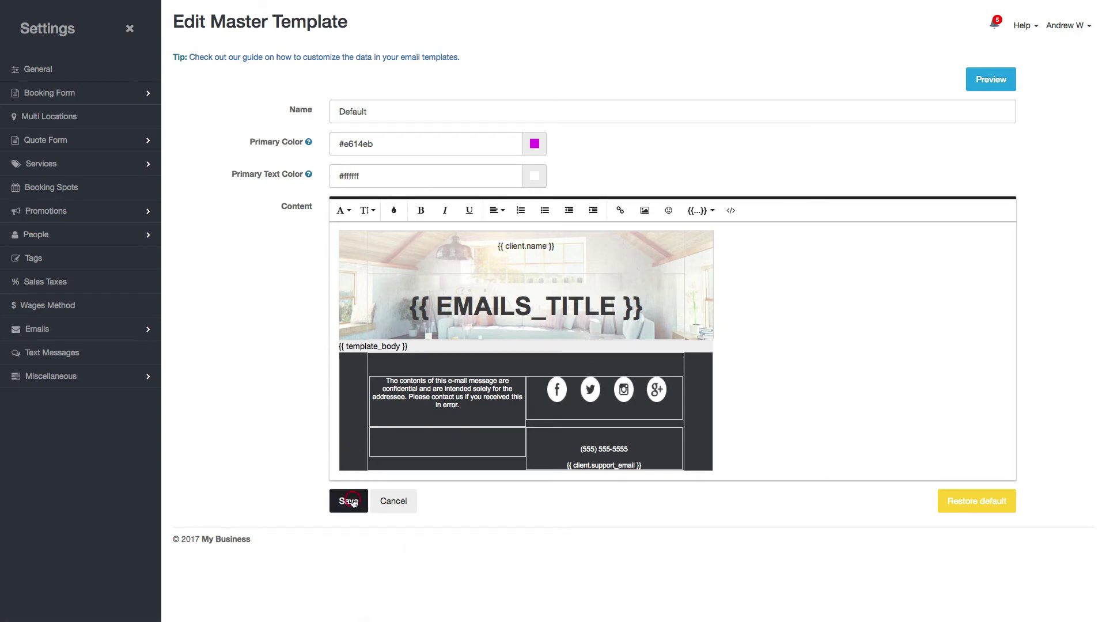
Reopen the Booking 1 Day Reminder email template from the email templates list and preview it
{"action": "left_click", "coordinate": [77, 328]}
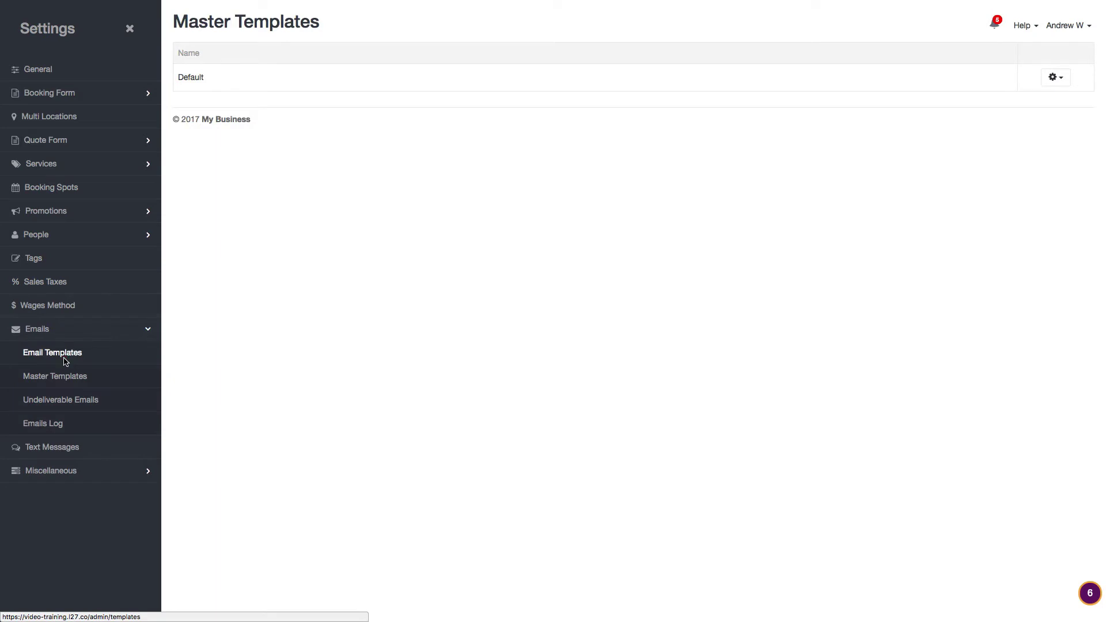
{"action": "left_click", "coordinate": [62, 353]}
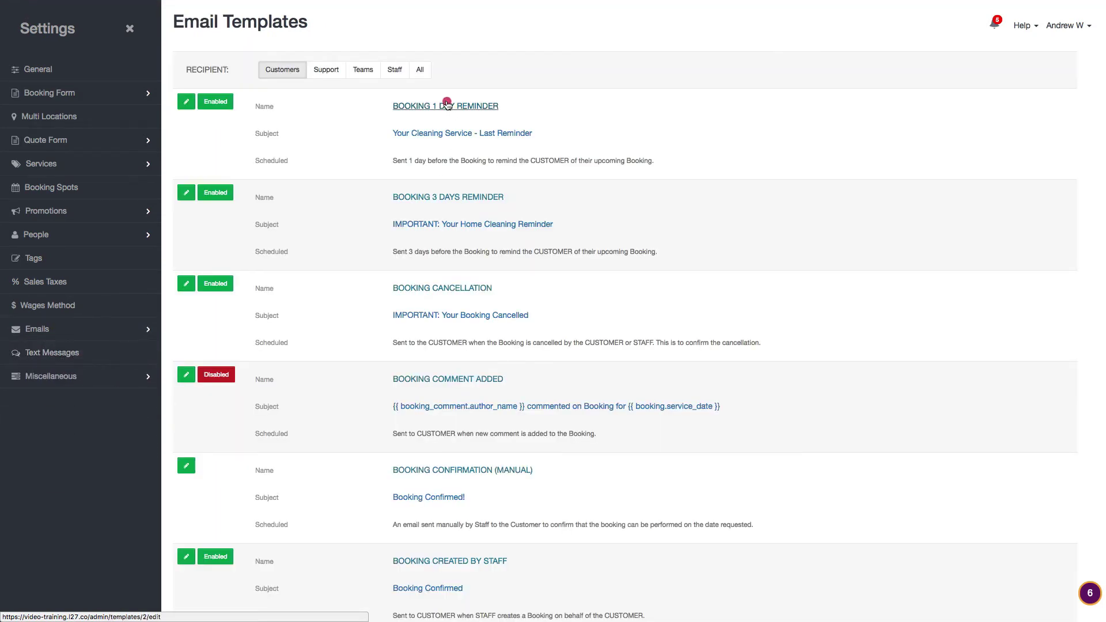
{"action": "left_click", "coordinate": [447, 106]}
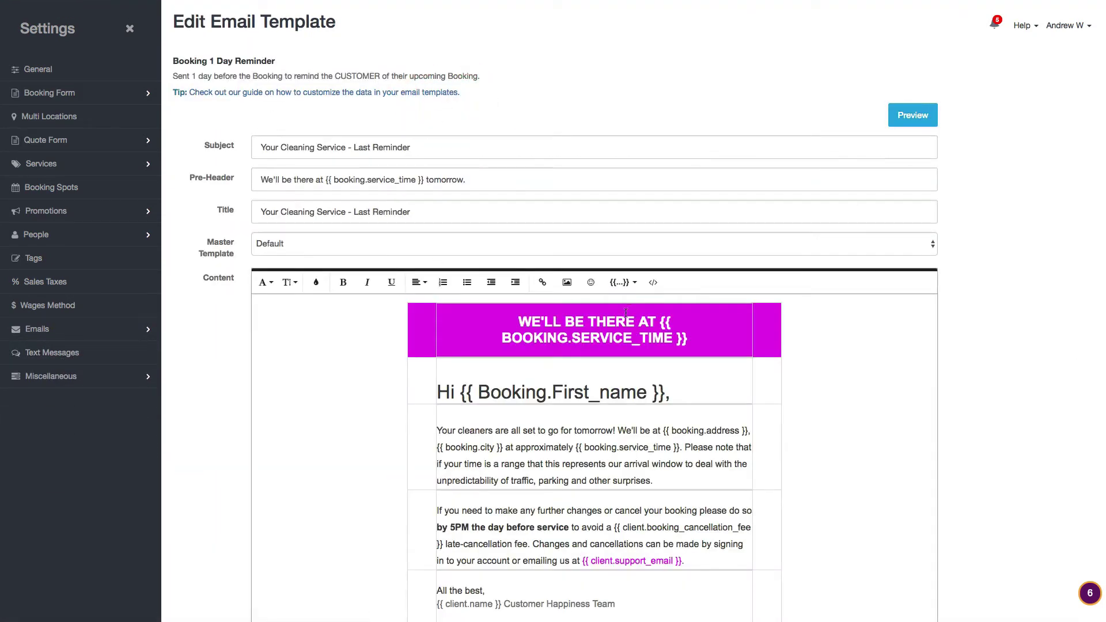
{"action": "left_click", "coordinate": [901, 121]}
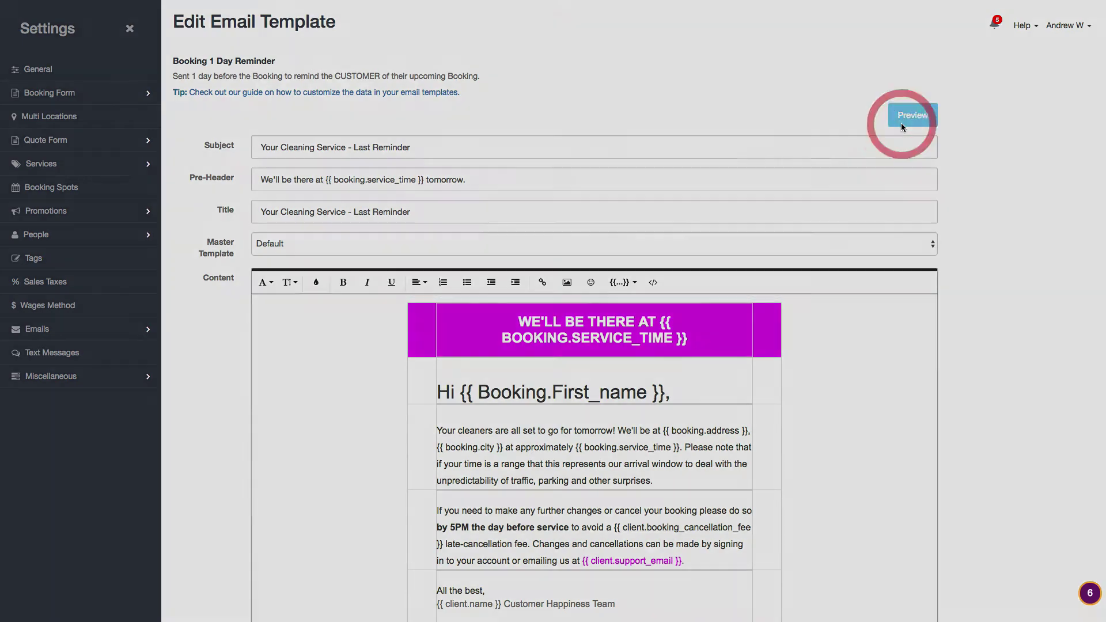
Examine the previewed Booking 1 Day Reminder email down to its footer and social icons, and close the preview
{"action": "scroll", "coordinate": [710, 262], "scroll_direction": "down", "scroll_amount": 15}
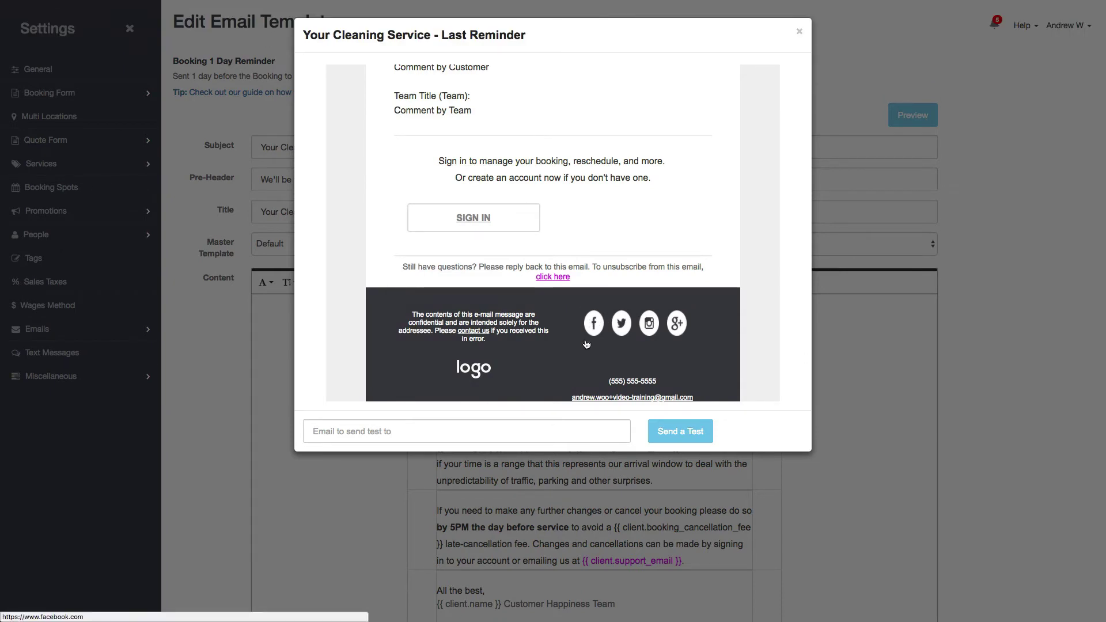
{"action": "left_click", "coordinate": [668, 382]}
{"action": "scroll", "coordinate": [708, 305], "scroll_direction": "up", "scroll_amount": 15}
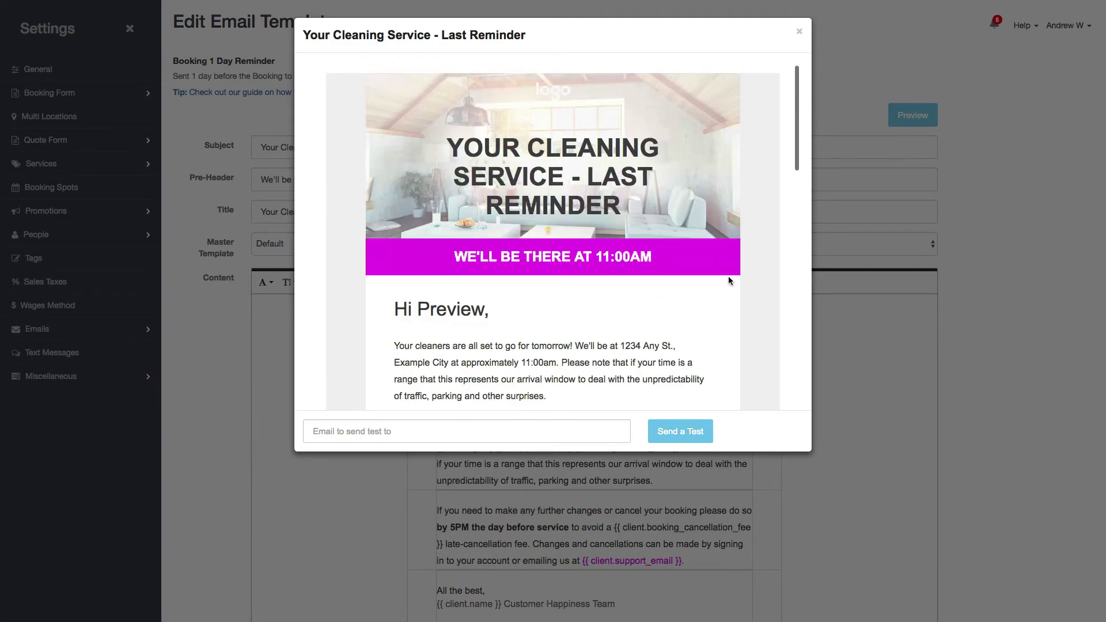
{"action": "left_click", "coordinate": [798, 31]}
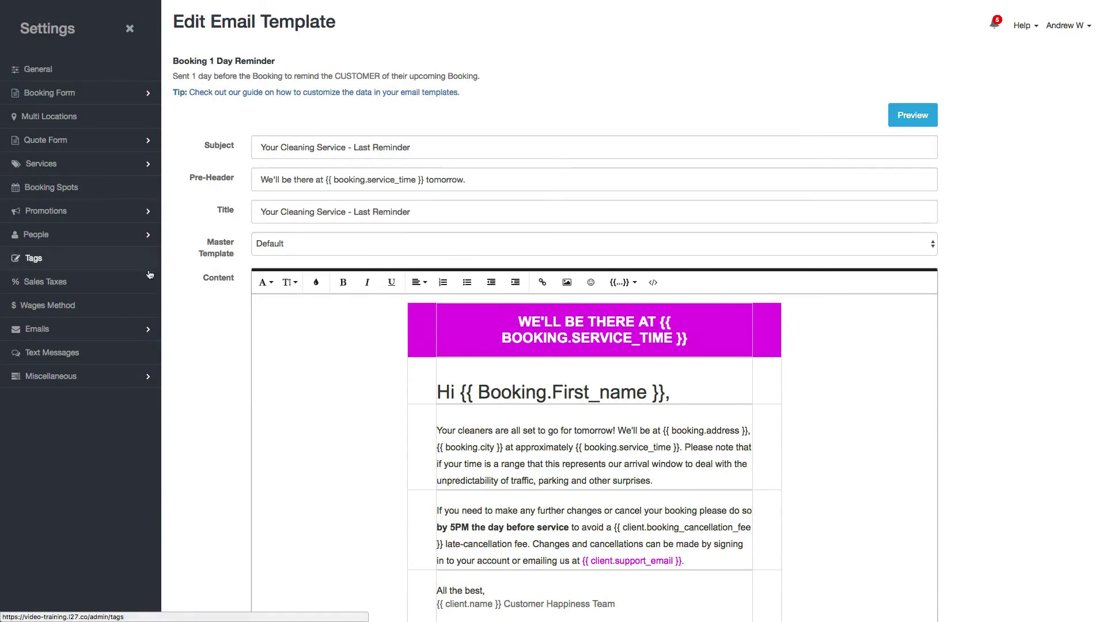
Open the Default master template for editing
{"action": "left_click", "coordinate": [69, 329]}
{"action": "left_click", "coordinate": [47, 375]}
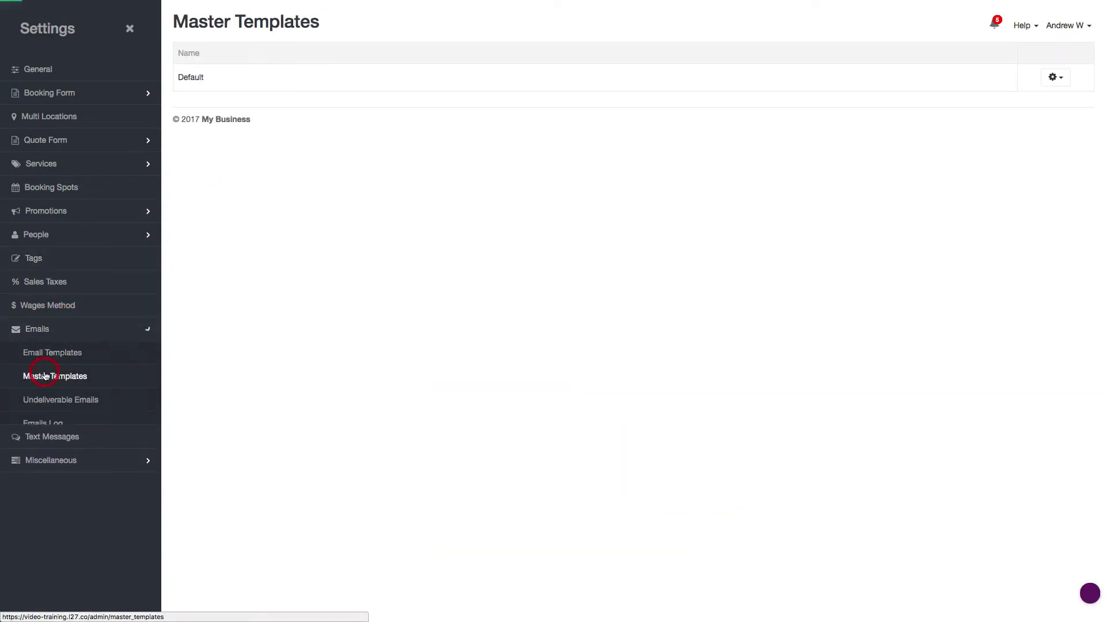
{"action": "left_click", "coordinate": [198, 67]}
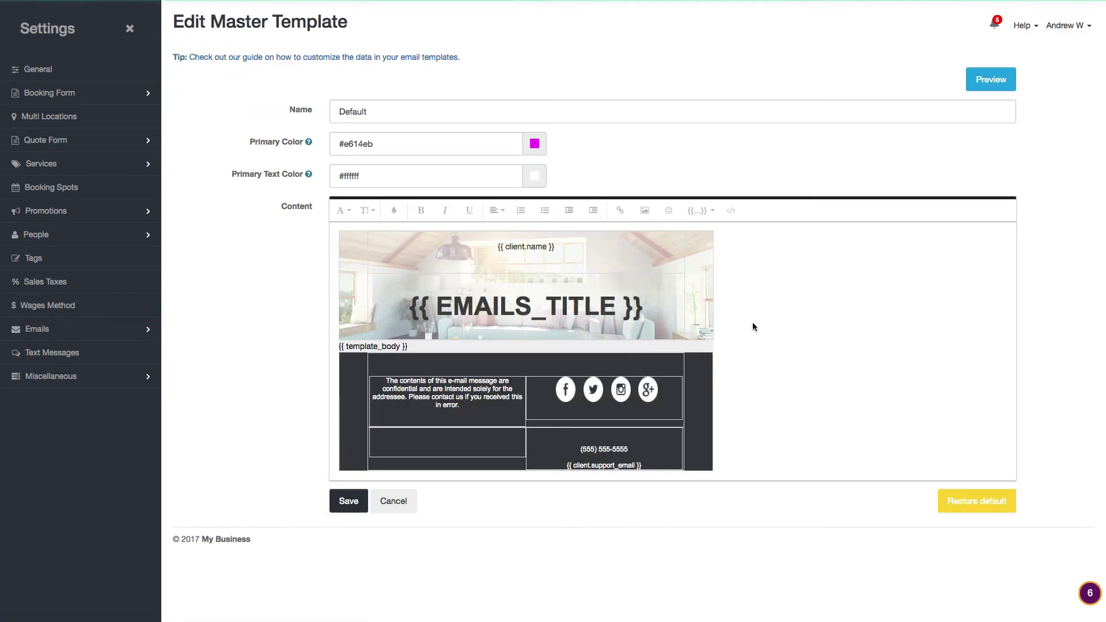
{"action": "left_click", "coordinate": [749, 318]}
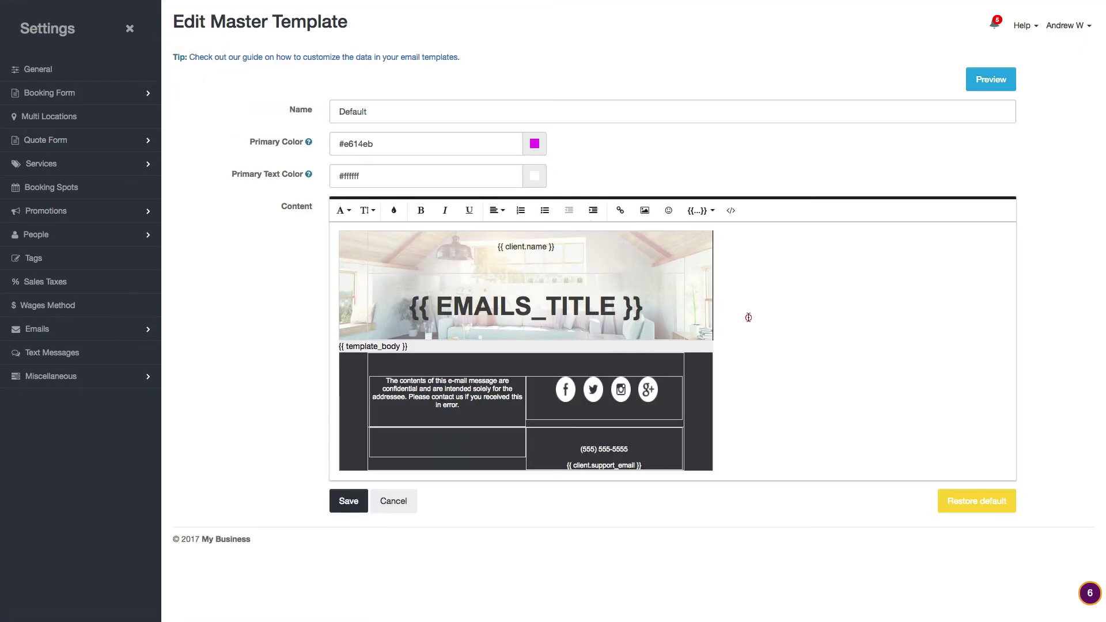
Remove the existing link from the footer's Facebook icon and enter a new Facebook profile URL for it
{"action": "left_click", "coordinate": [567, 391]}
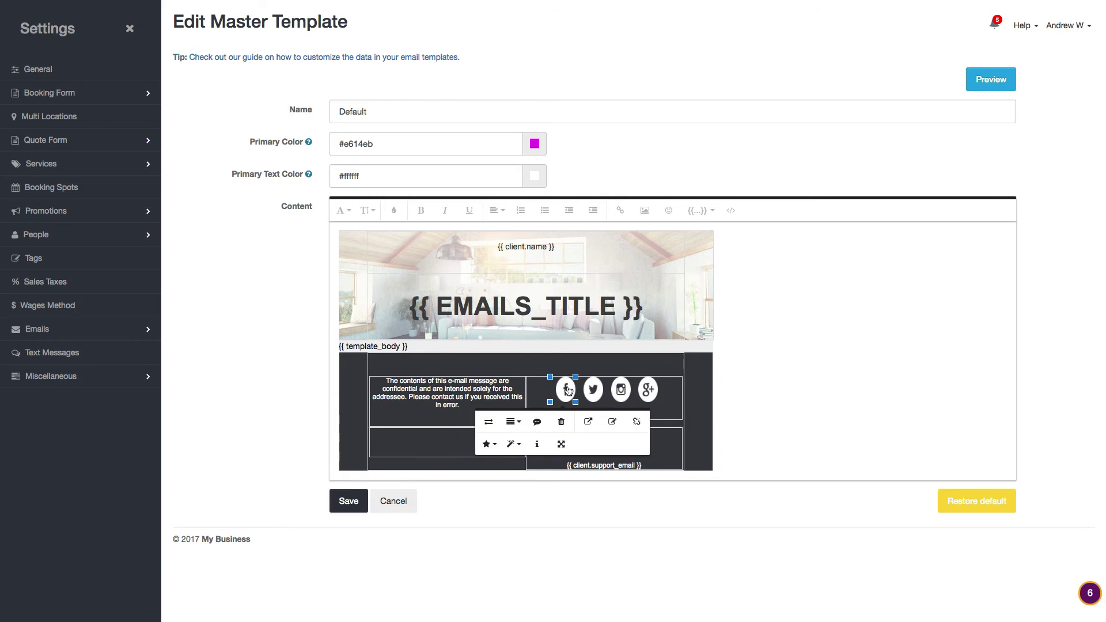
{"action": "left_click", "coordinate": [636, 424]}
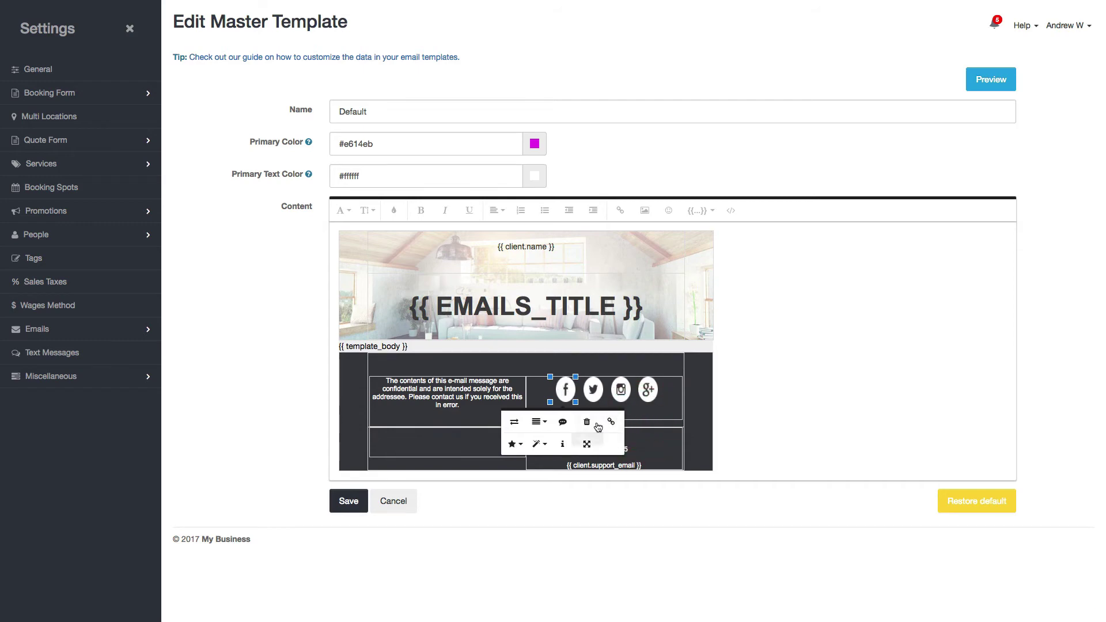
{"action": "left_click", "coordinate": [611, 422]}
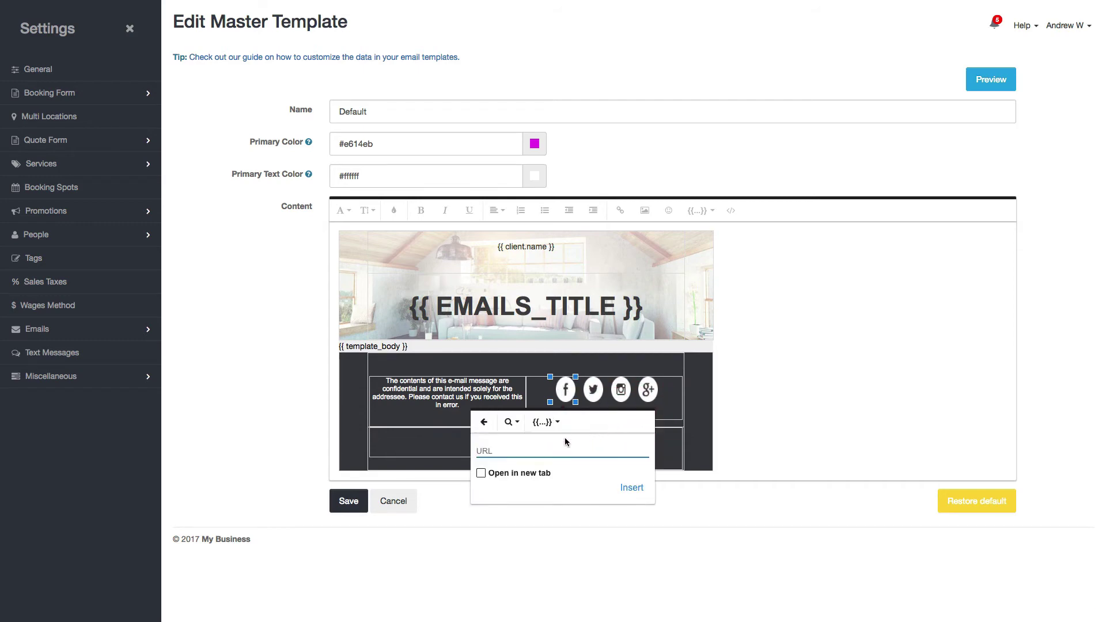
{"action": "type", "text": "facebook.com/andrew"}
{"action": "left_click", "coordinate": [796, 406]}
Replace the placeholder phone number in the master template's footer with the business phone number, and highlight the support email placeholder beneath it
{"action": "left_click", "coordinate": [584, 449]}
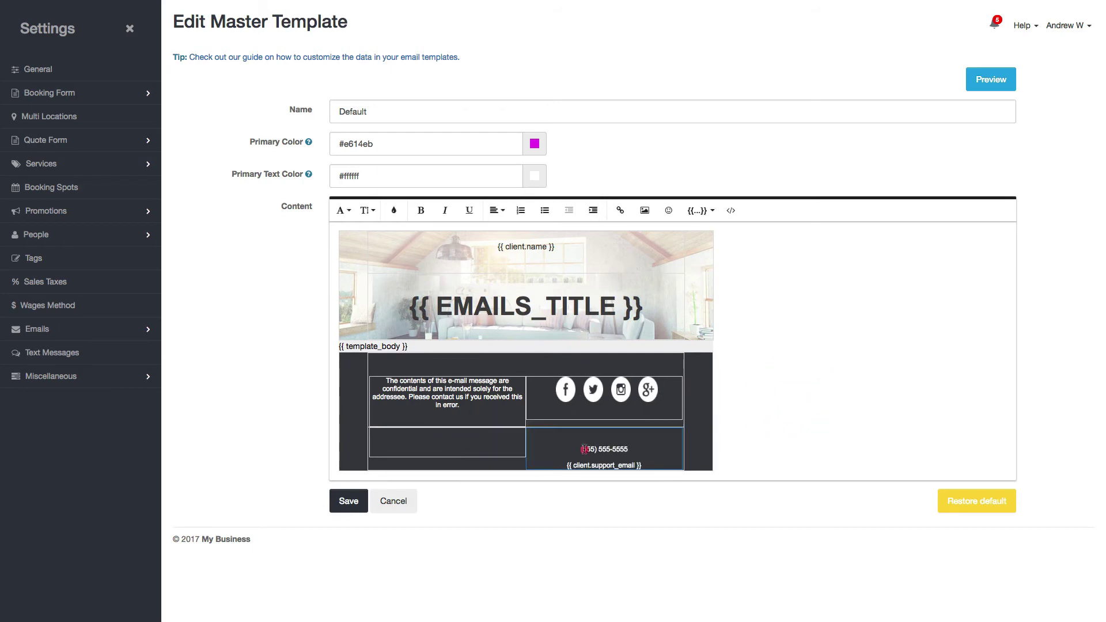
{"action": "double_click", "coordinate": [594, 450]}
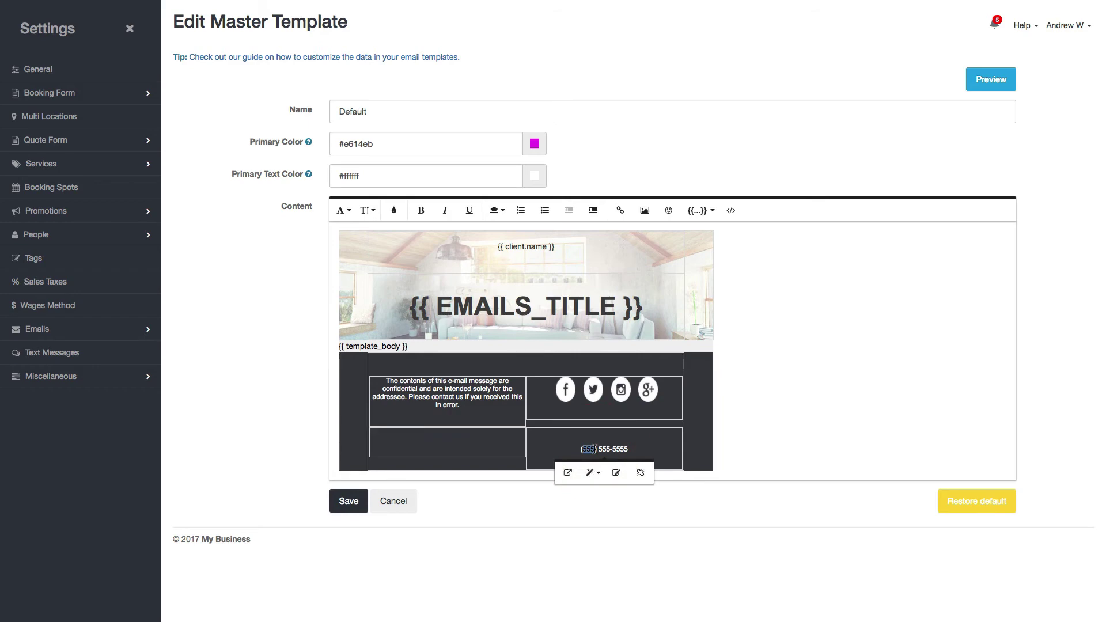
{"action": "type", "text": "202"}
{"action": "double_click", "coordinate": [608, 450]}
{"action": "type", "text": "123"}
{"action": "double_click", "coordinate": [624, 450]}
{"action": "type", "text": "4567"}
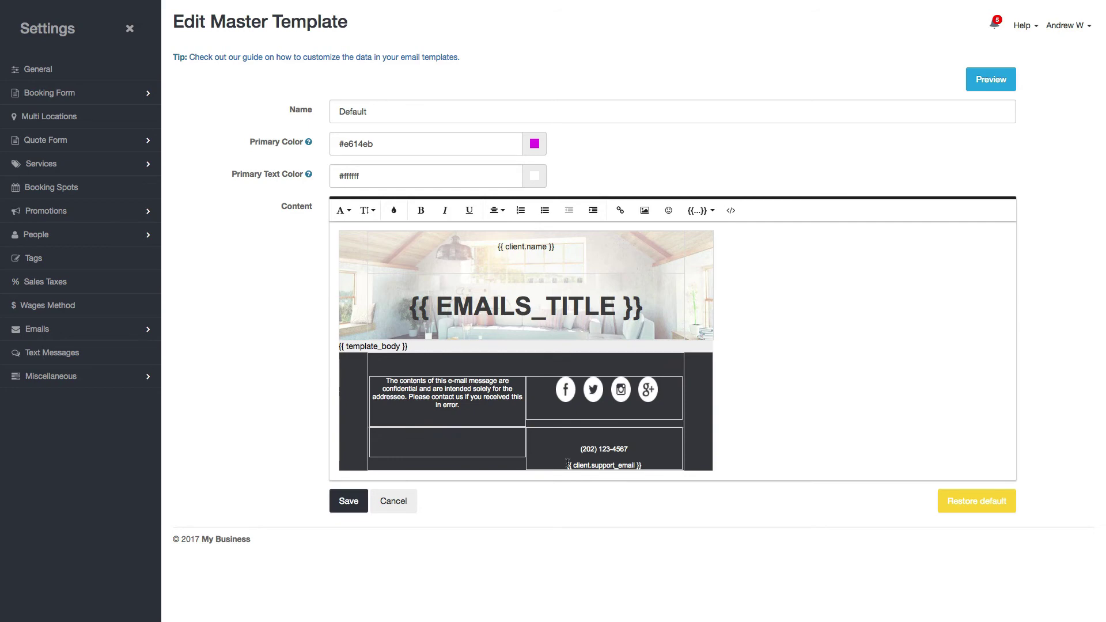
{"action": "left_click_drag", "start_coordinate": [568, 464], "coordinate": [648, 465]}
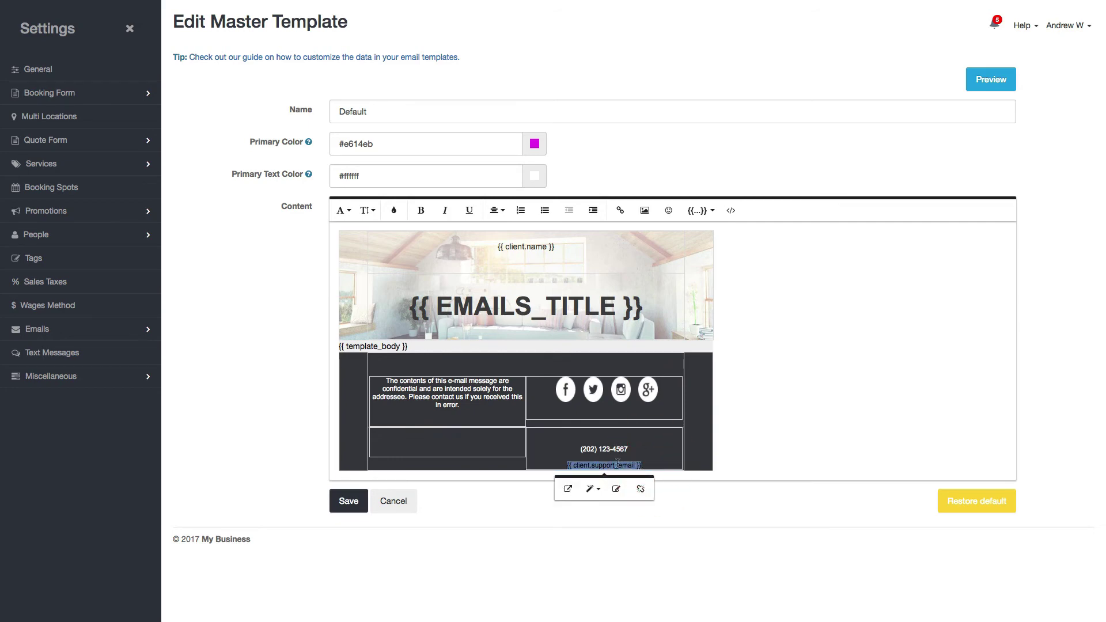
{"action": "left_click", "coordinate": [895, 378]}
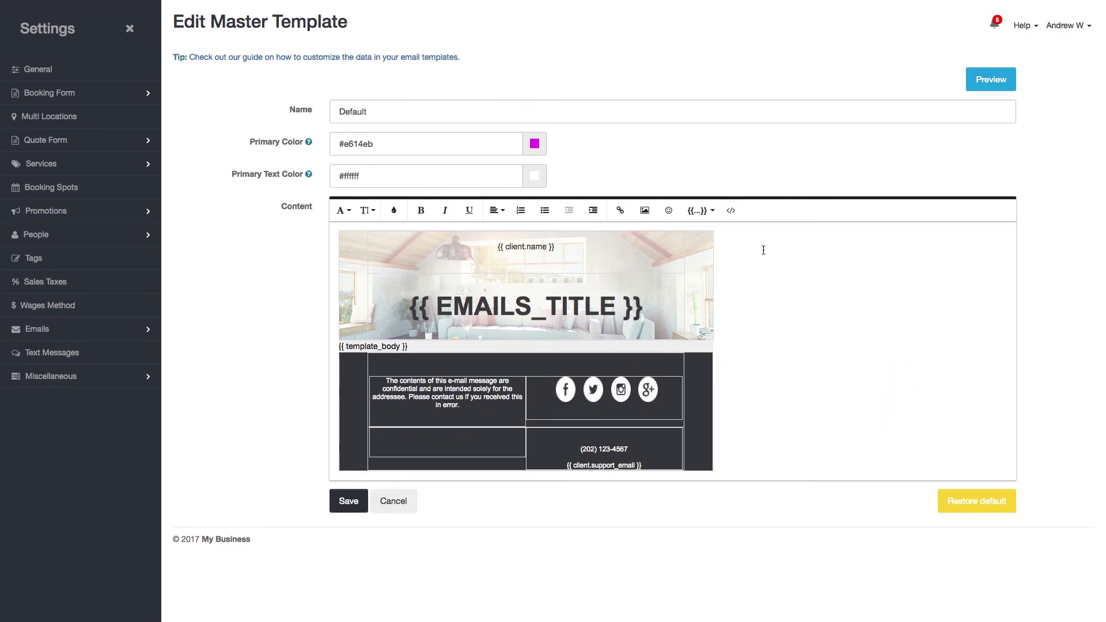
Examine the HTML source of the master template's content and return to the visual editor
{"action": "left_click", "coordinate": [730, 212]}
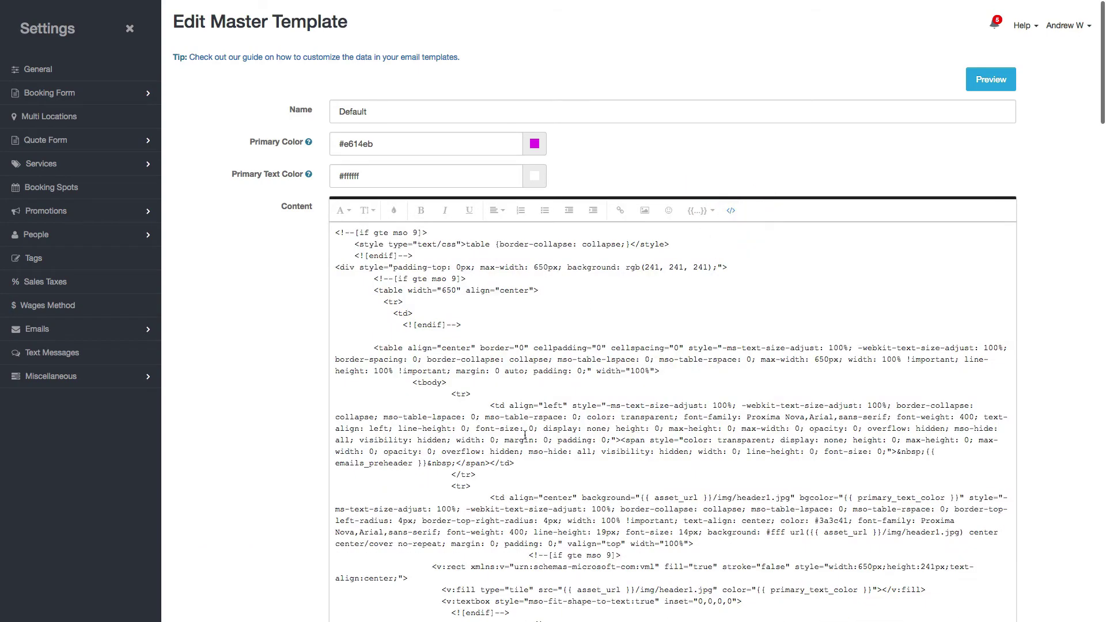
{"action": "scroll", "coordinate": [525, 436], "scroll_direction": "down", "scroll_amount": 20}
{"action": "scroll", "coordinate": [524, 436], "scroll_direction": "down", "scroll_amount": 10}
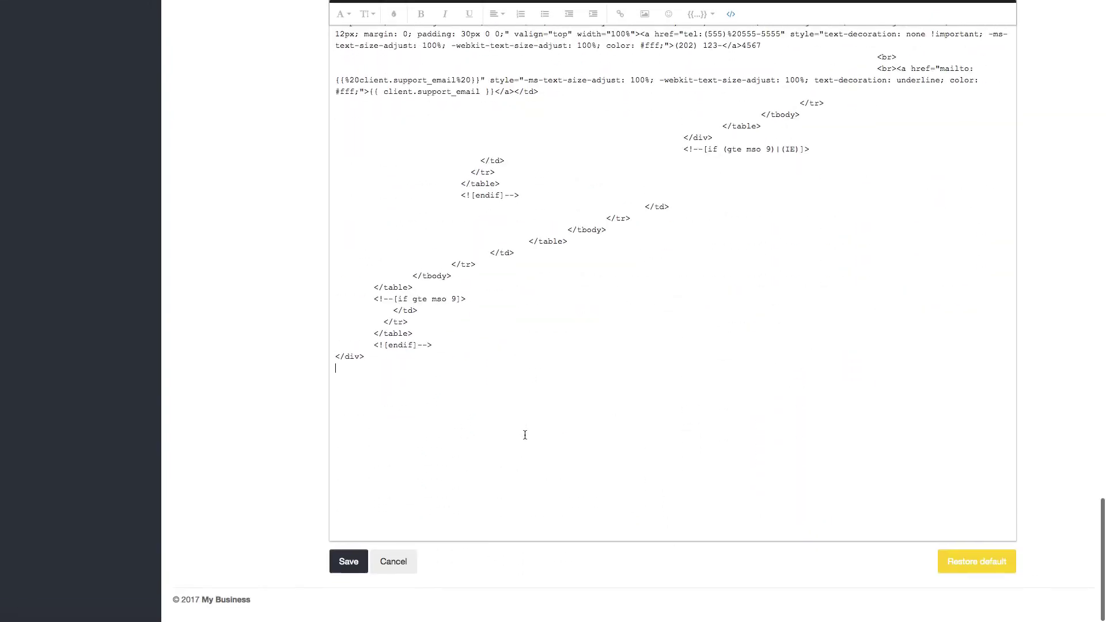
{"action": "scroll", "coordinate": [525, 436], "scroll_direction": "up", "scroll_amount": 20}
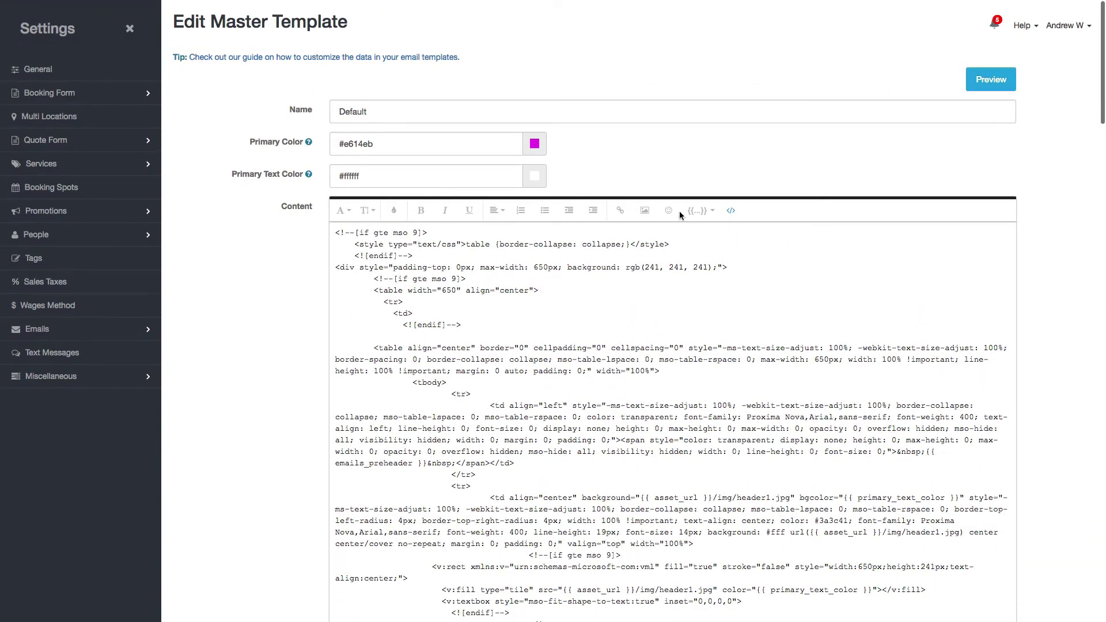
{"action": "left_click", "coordinate": [731, 211]}
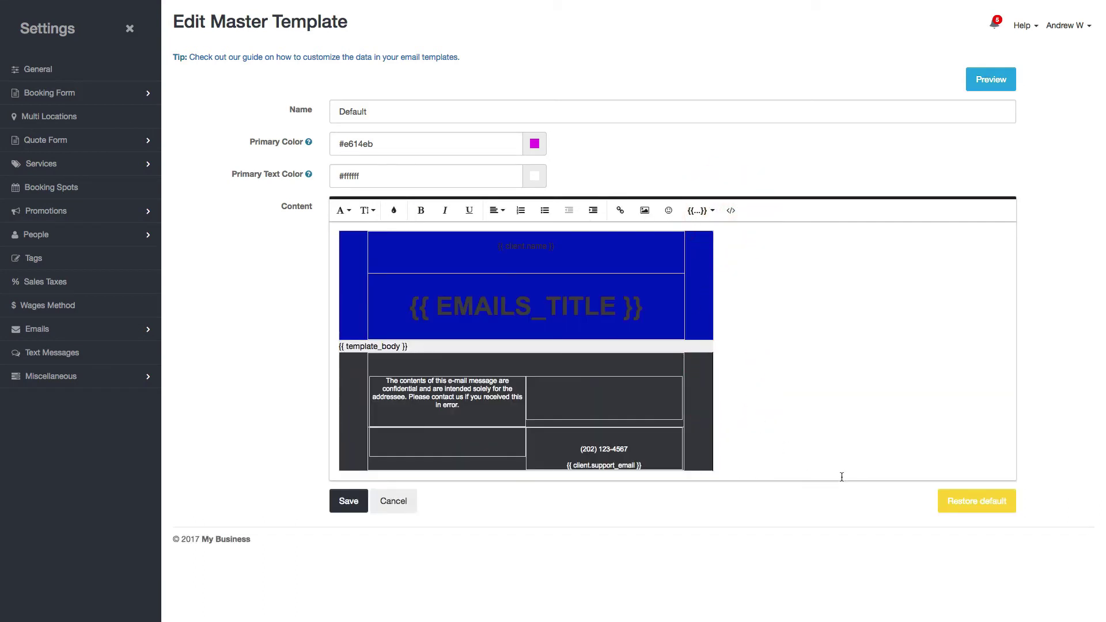
Restore the Default master template's contents to the original defaults
{"action": "left_click", "coordinate": [948, 512]}
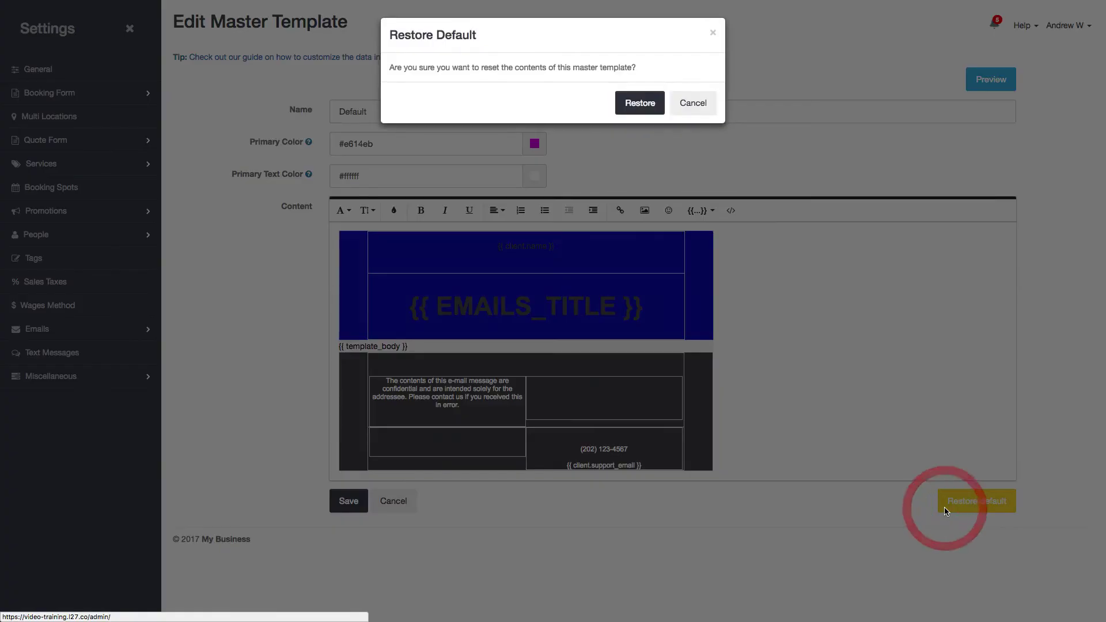
{"action": "left_click", "coordinate": [639, 102]}
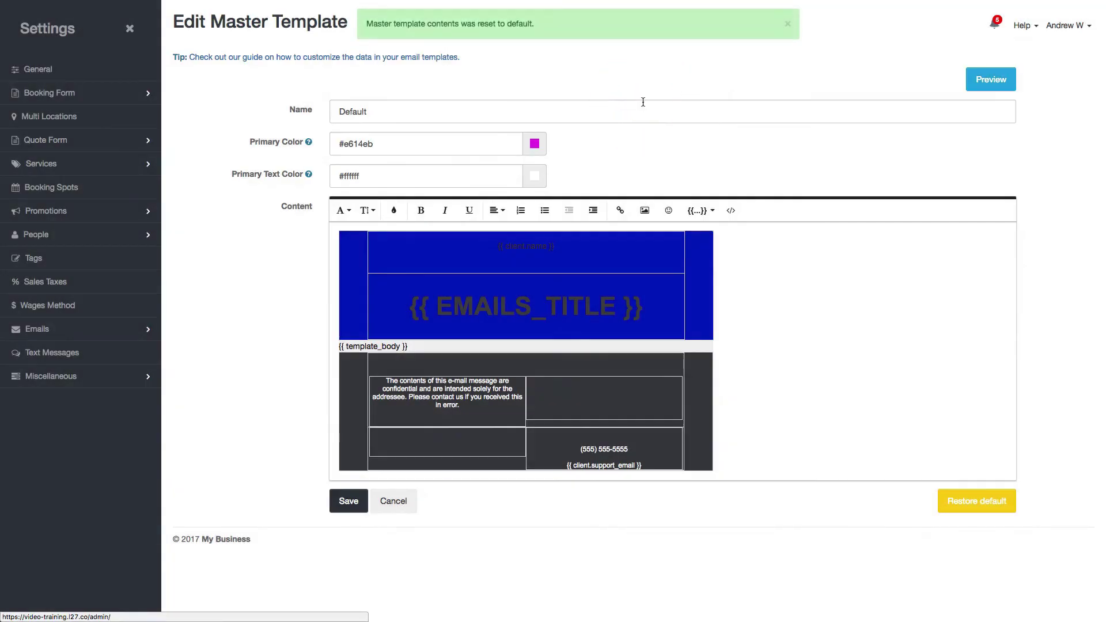
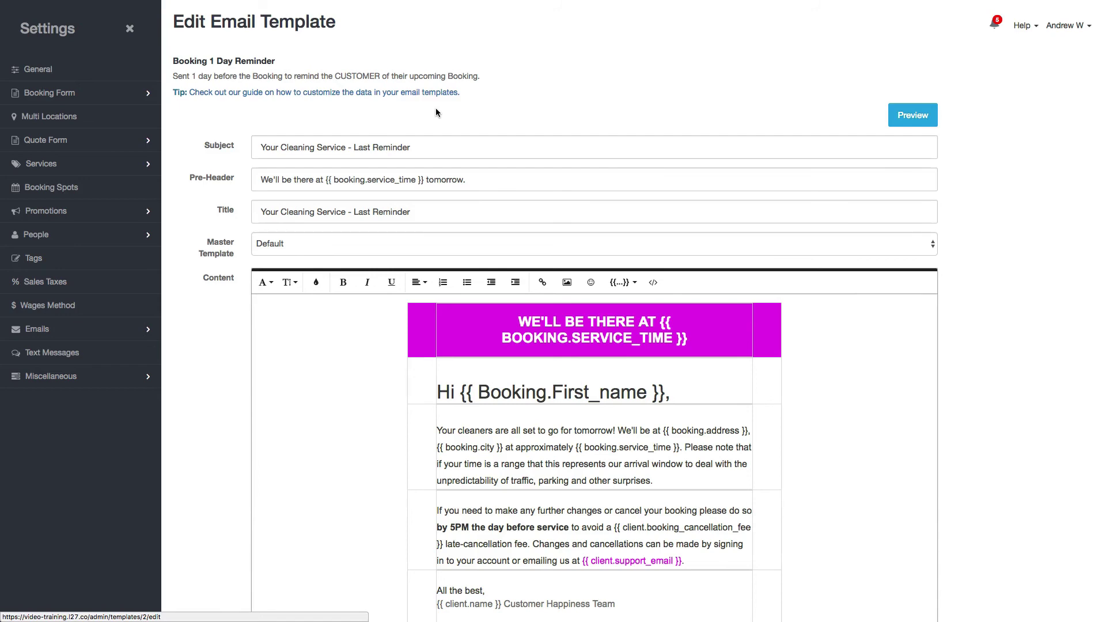
Open the restore-default prompt for the Booking 1 Day Reminder template, read its important notice, and cancel the reset
{"action": "scroll", "coordinate": [435, 113], "scroll_direction": "down", "scroll_amount": 10}
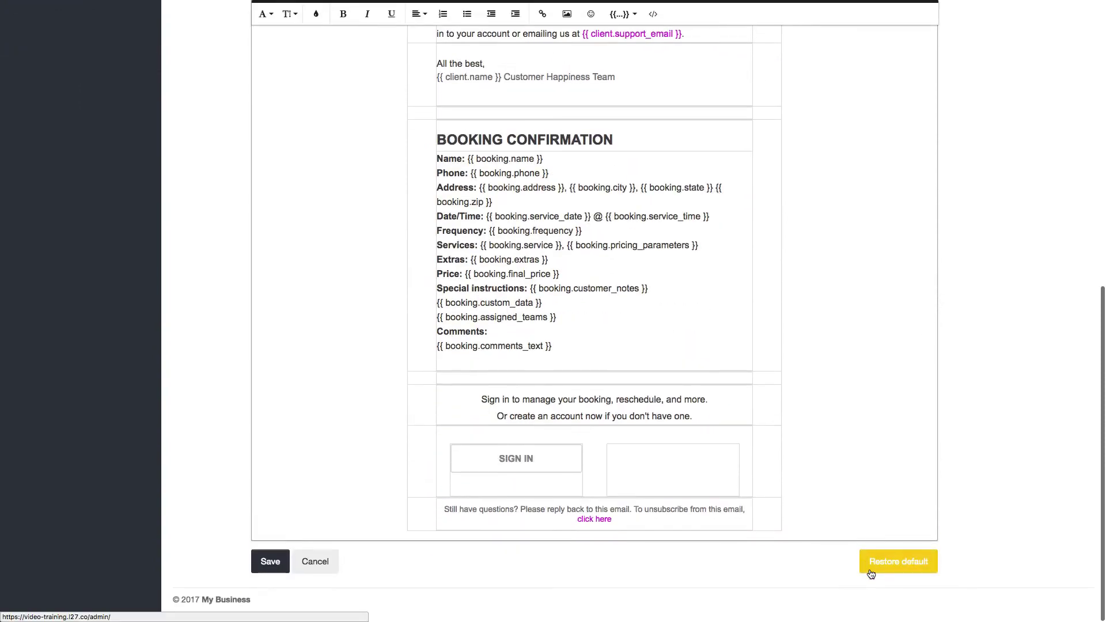
{"action": "left_click", "coordinate": [870, 572]}
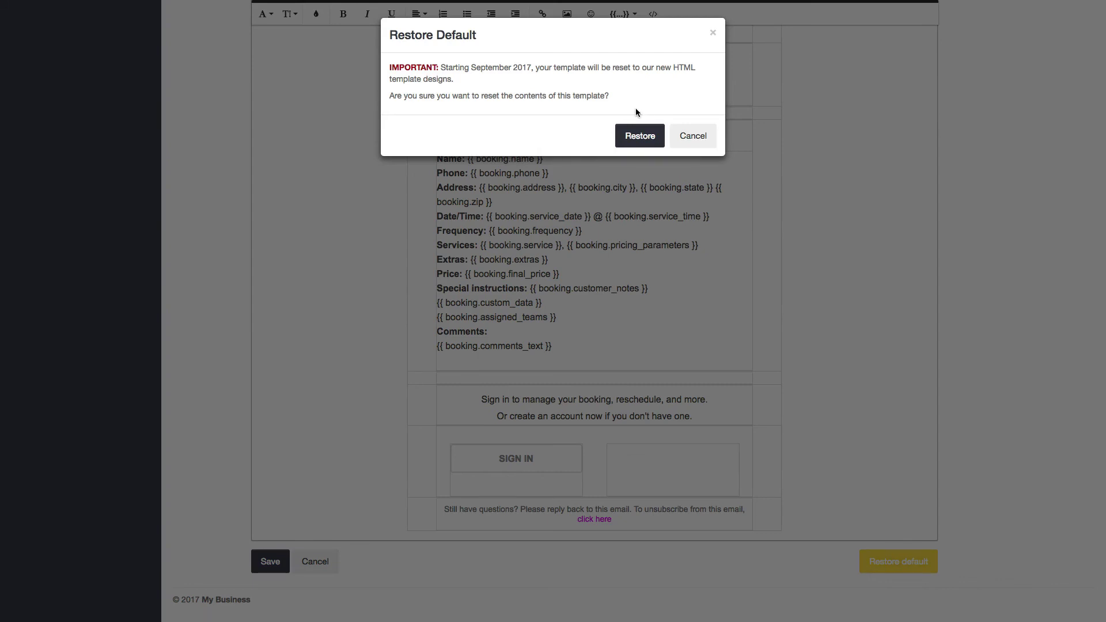
{"action": "left_click_drag", "start_coordinate": [468, 81], "coordinate": [389, 68]}
{"action": "left_click", "coordinate": [389, 68]}
{"action": "left_click_drag", "start_coordinate": [442, 67], "coordinate": [555, 75]}
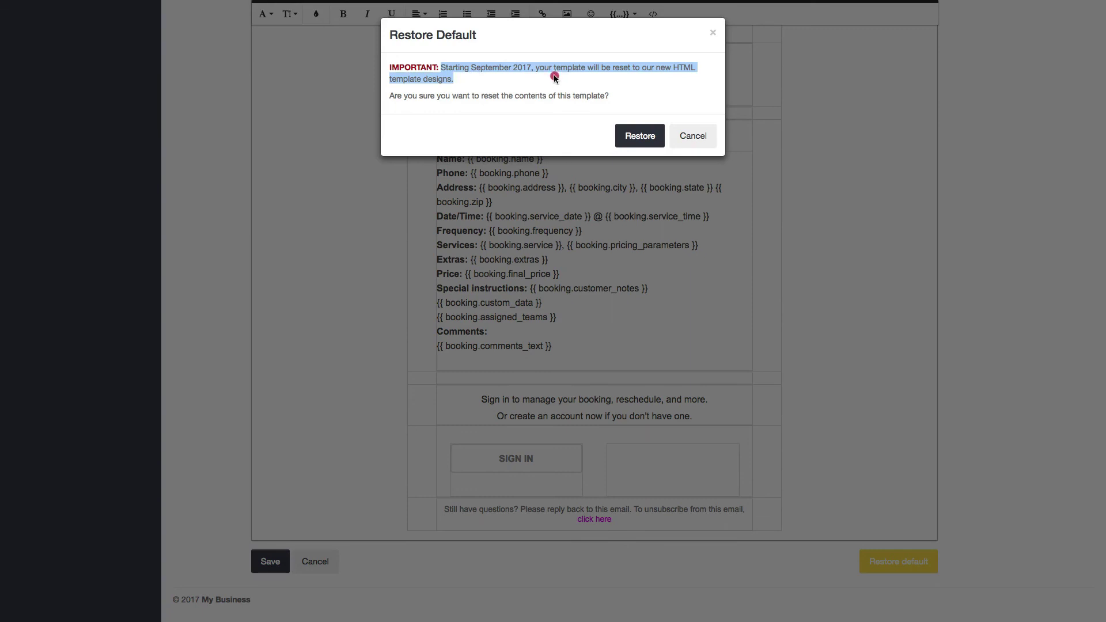
{"action": "left_click", "coordinate": [554, 76]}
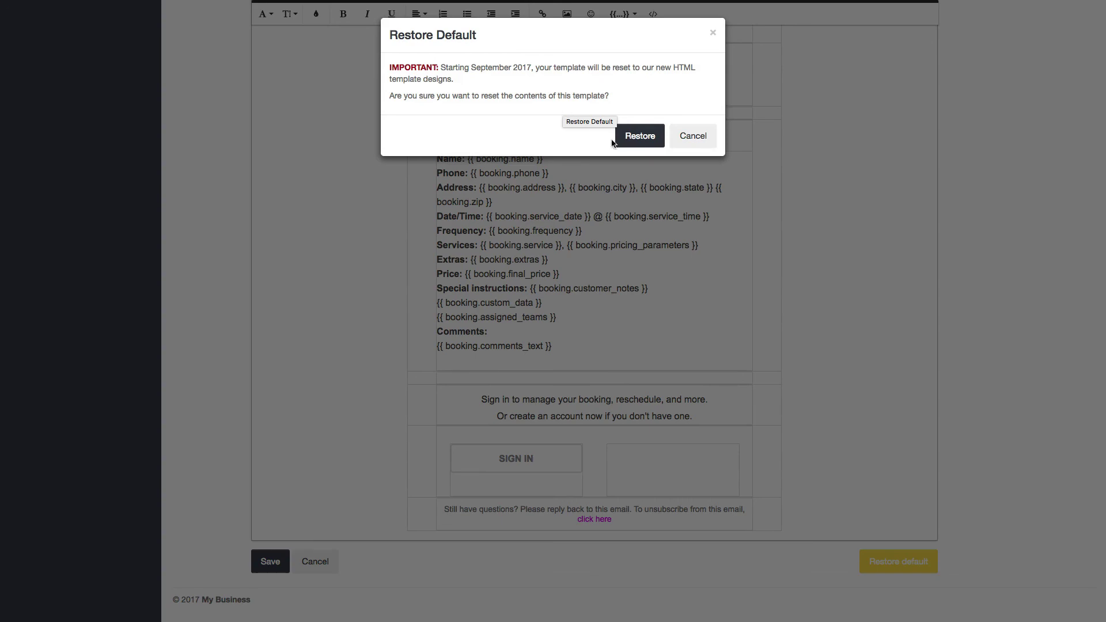
{"action": "left_click", "coordinate": [708, 127]}
Show the HTML source of the Booking 1 Day Reminder content, select all of it, and return to the visual editor
{"action": "scroll", "coordinate": [708, 125], "scroll_direction": "down", "scroll_amount": 1}
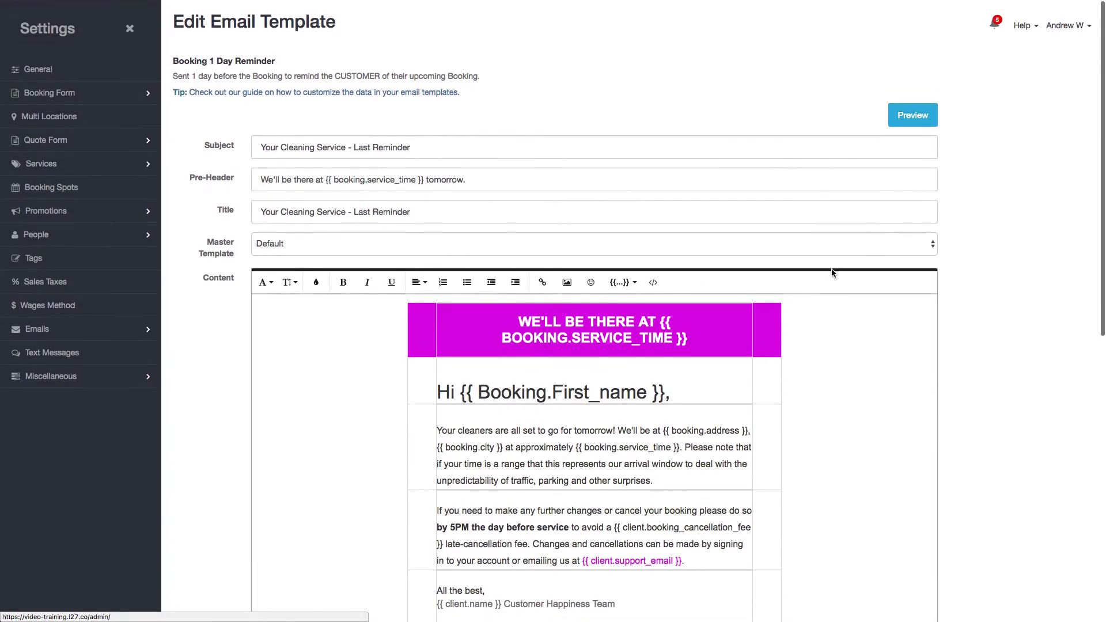
{"action": "left_click", "coordinate": [653, 294]}
{"action": "triple_click", "coordinate": [484, 323]}
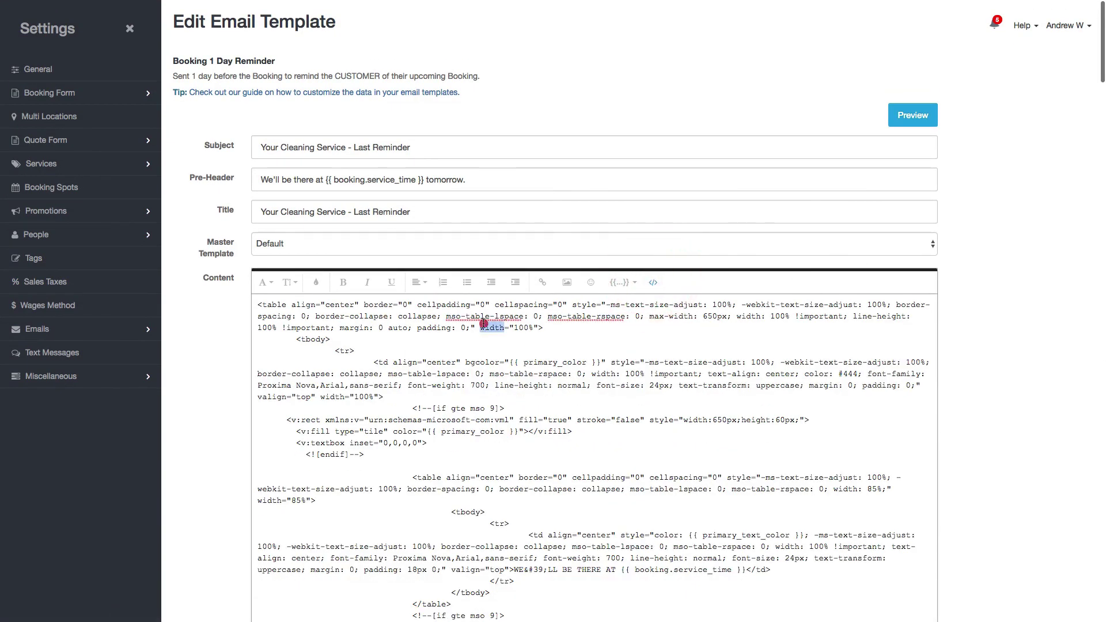
{"action": "key", "text": "ctrl+a"}
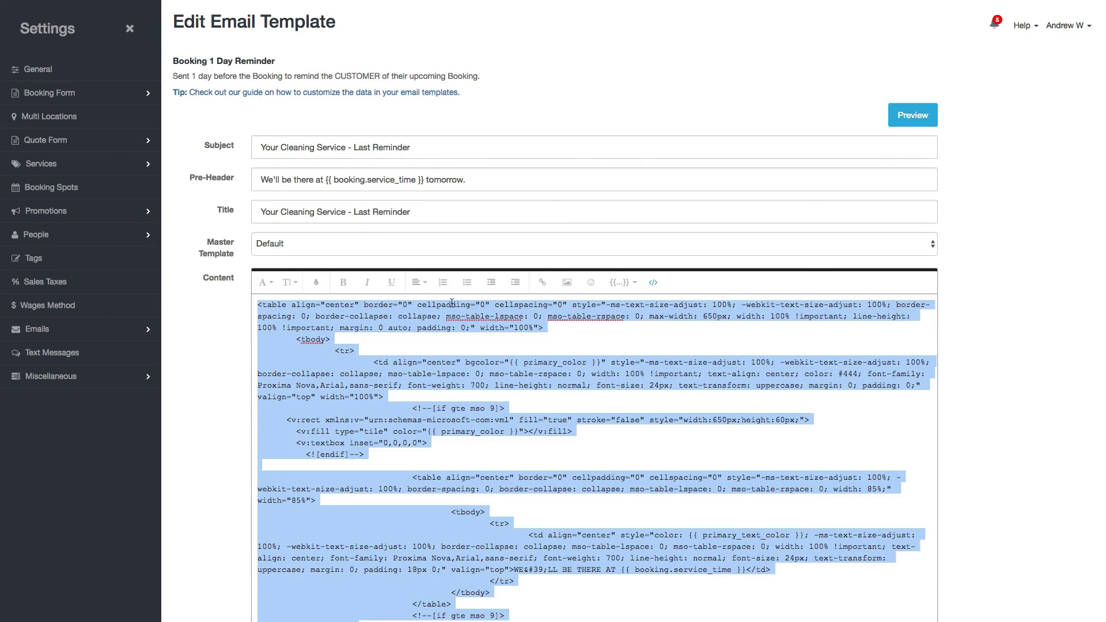
{"action": "left_click", "coordinate": [653, 282]}
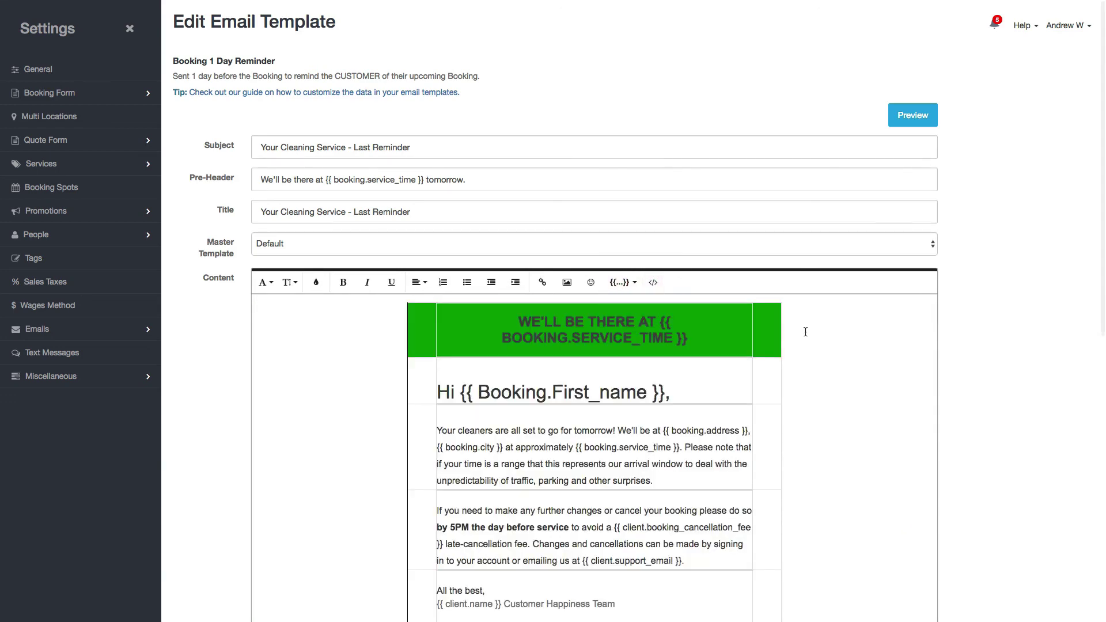
{"action": "scroll", "coordinate": [987, 346], "scroll_direction": "down", "scroll_amount": 10}
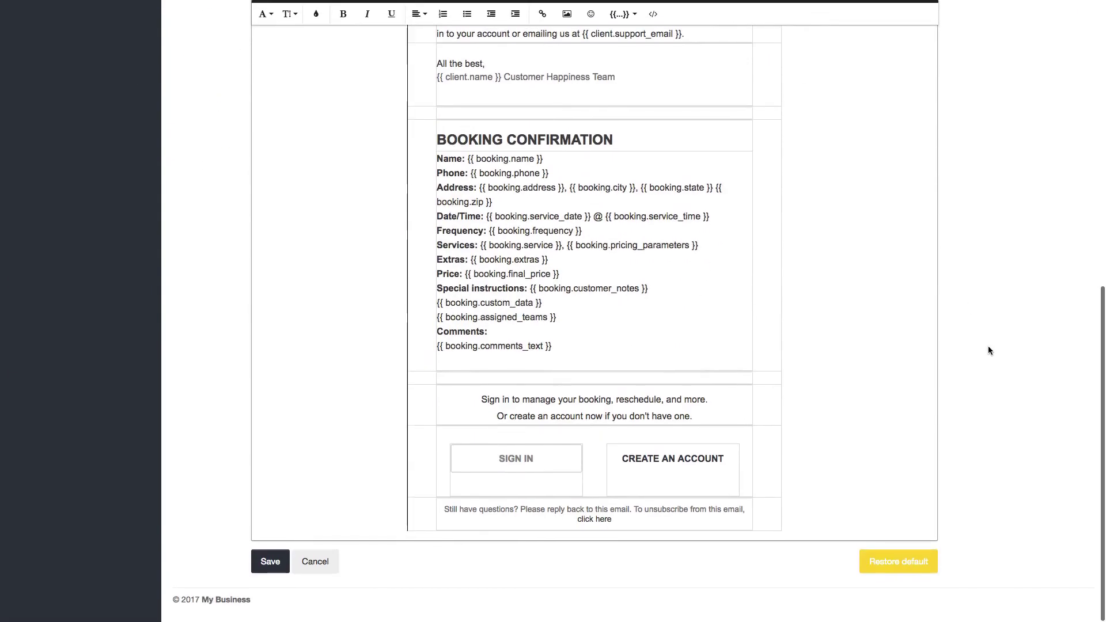